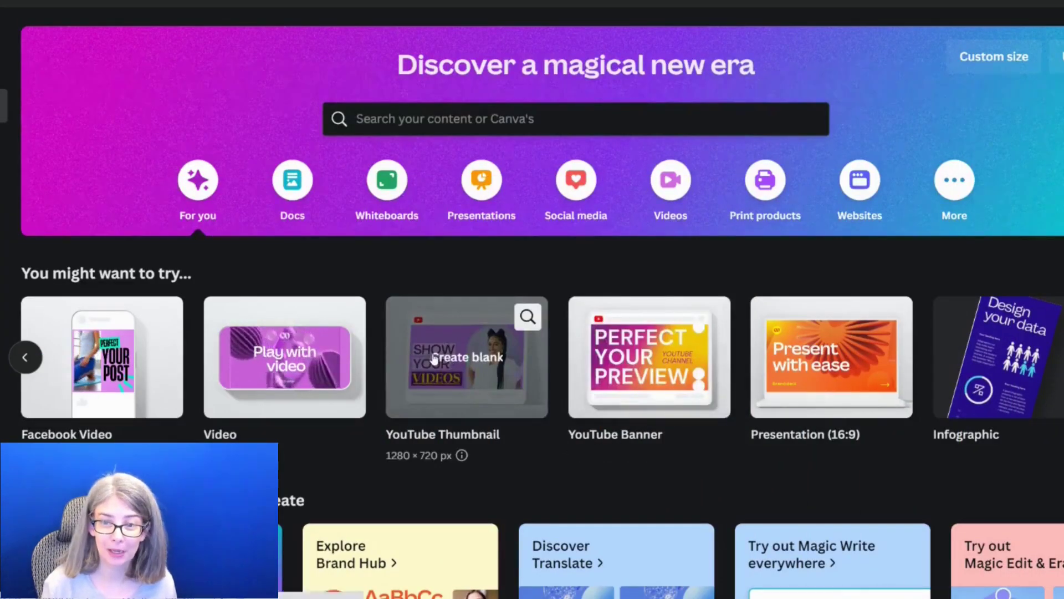
Start a blank YouTube thumbnail and add an Outline effect to the DOWNTIME SLOW JAM title
left_click(434, 357)
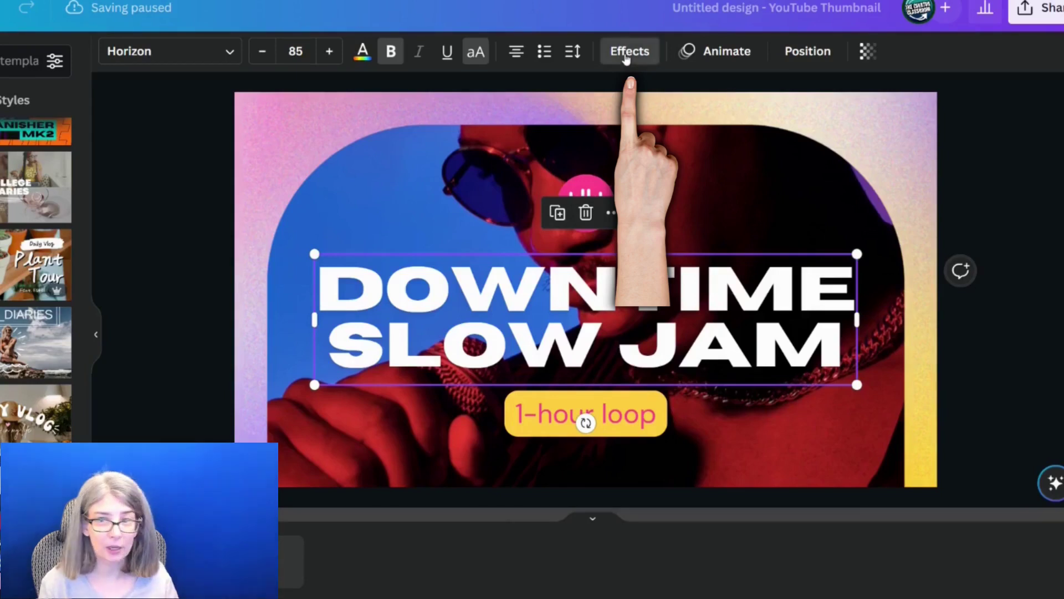
left_click(627, 56)
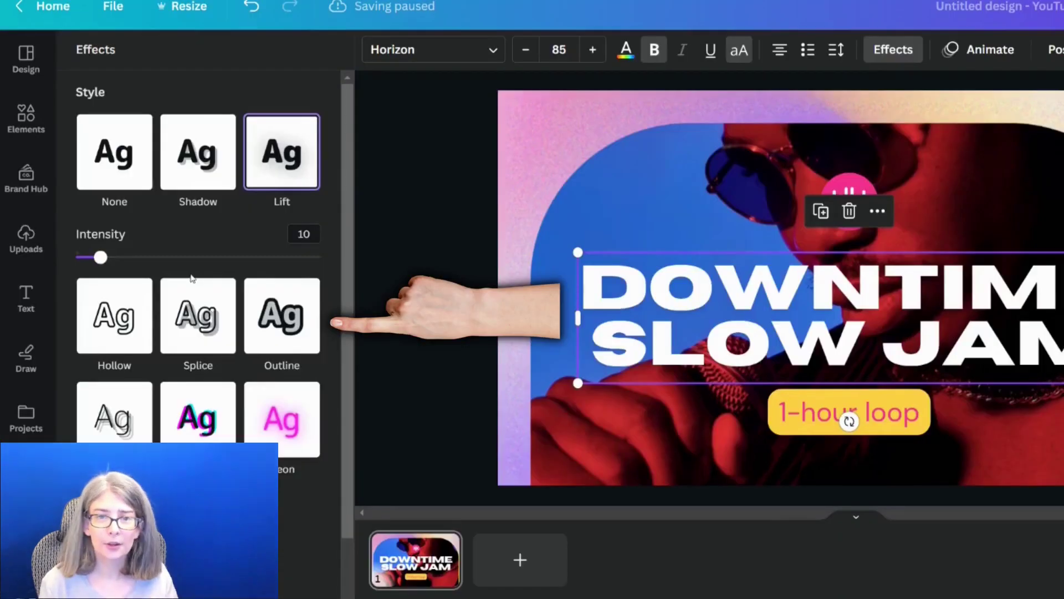
left_click(289, 326)
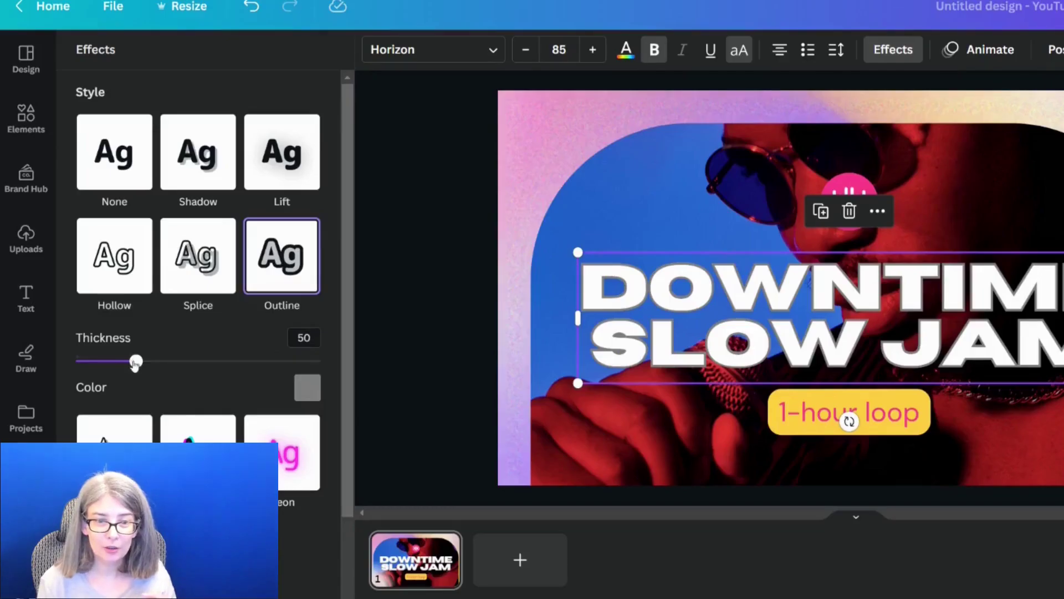
Set the outline thickness to about 106 and colour it pink
left_click_drag(134, 364, 333, 369)
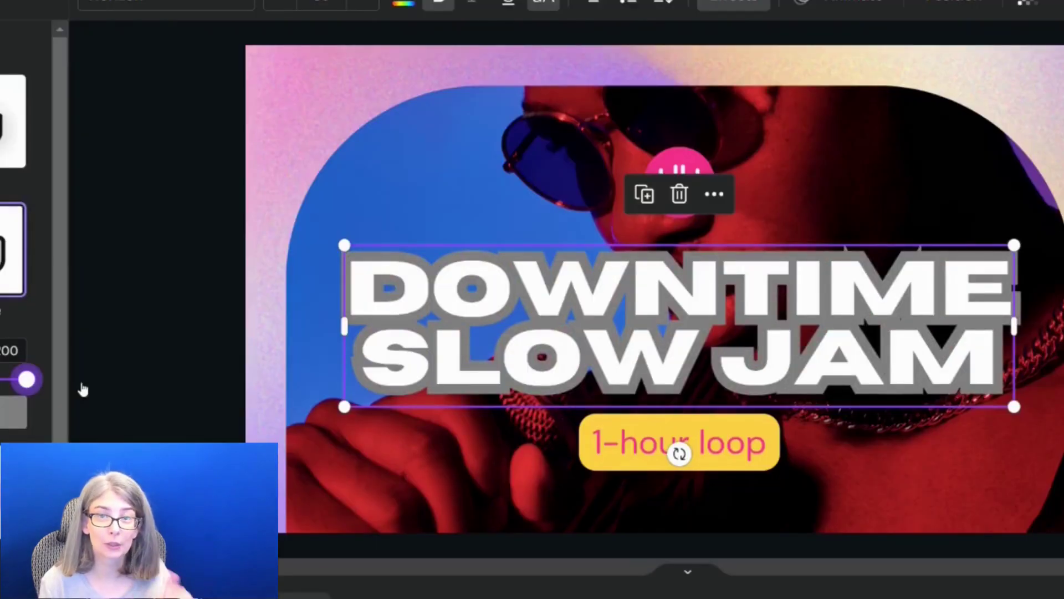
left_click_drag(82, 389, 2, 388)
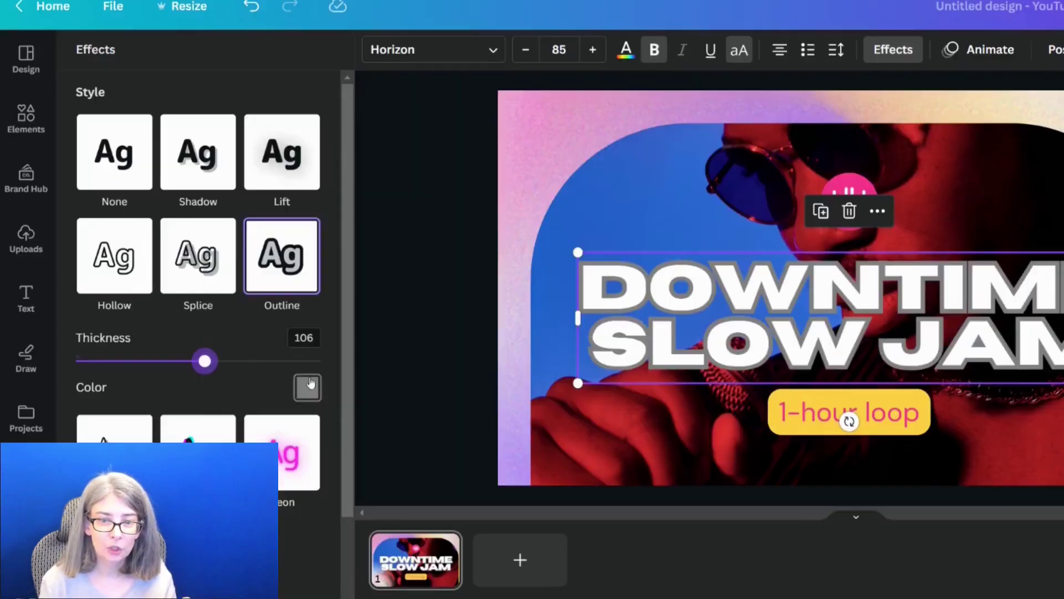
left_click(308, 387)
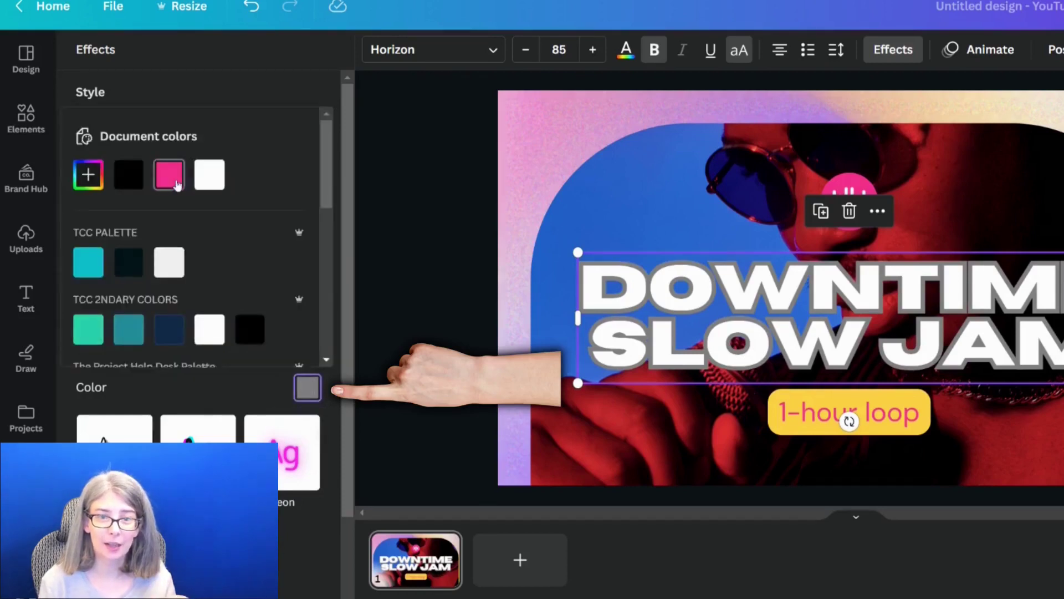
left_click(175, 184)
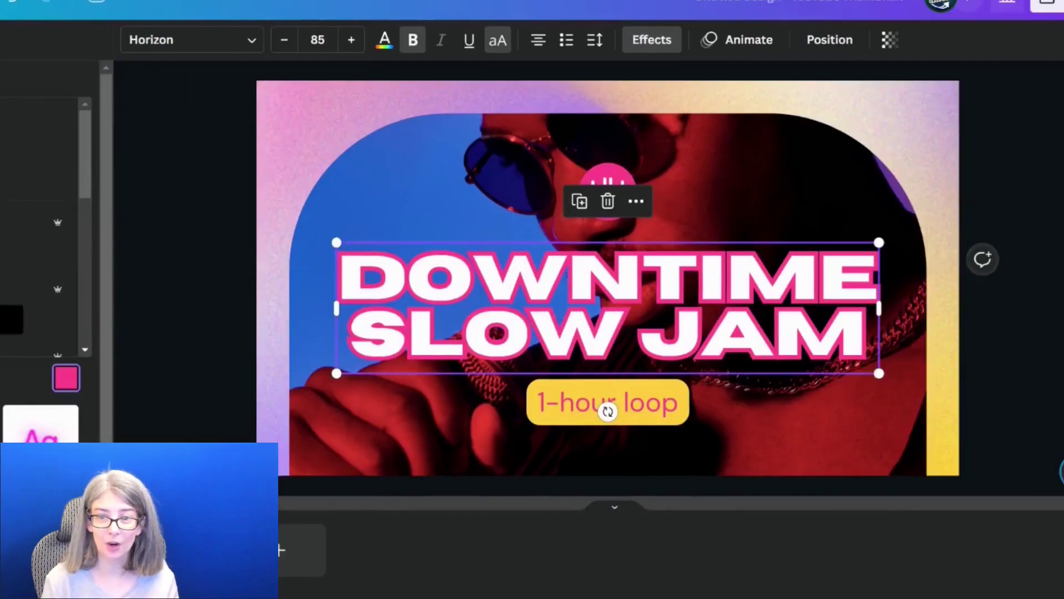
Undo the pink outline colour and try a yellow outline sampled from the label
key("ctrl+z")
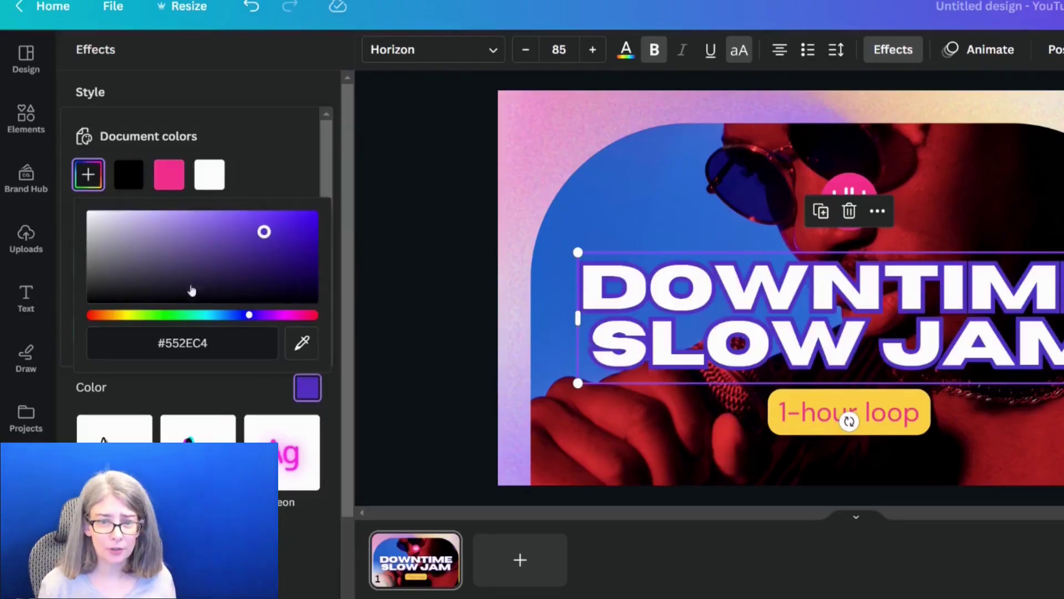
left_click(298, 345)
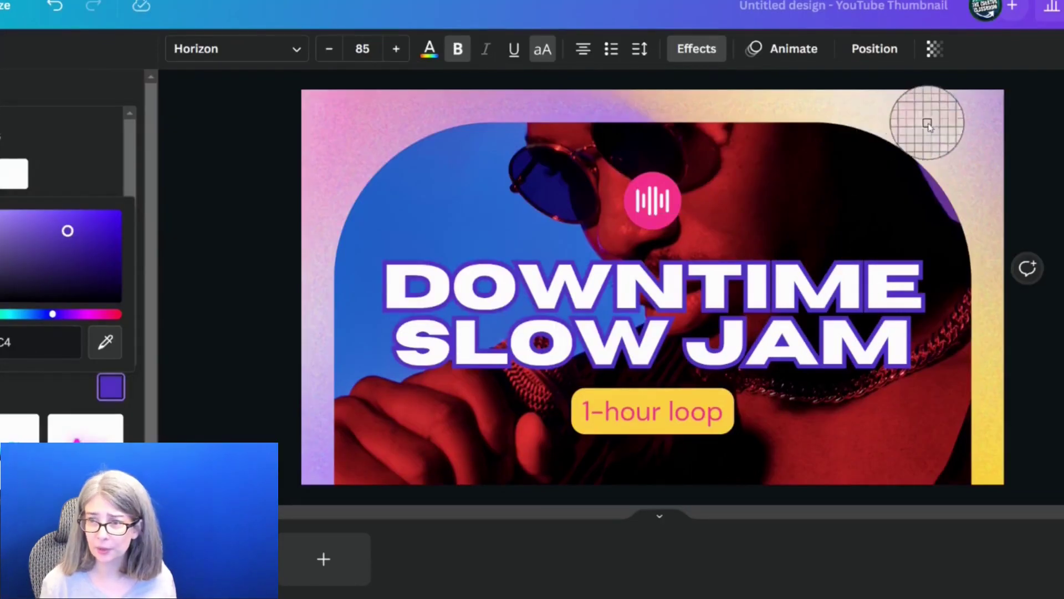
left_click(641, 396)
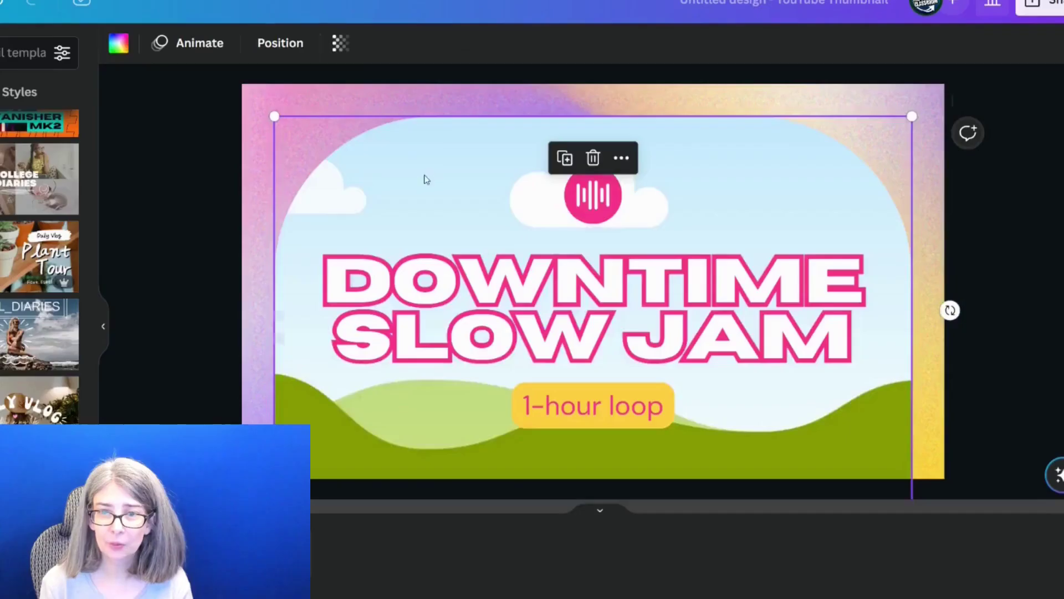
Delete the background, audio icon and 1-hour loop label, and move the title up
key("Delete")
key("Delete")
left_click(605, 204)
key("Delete")
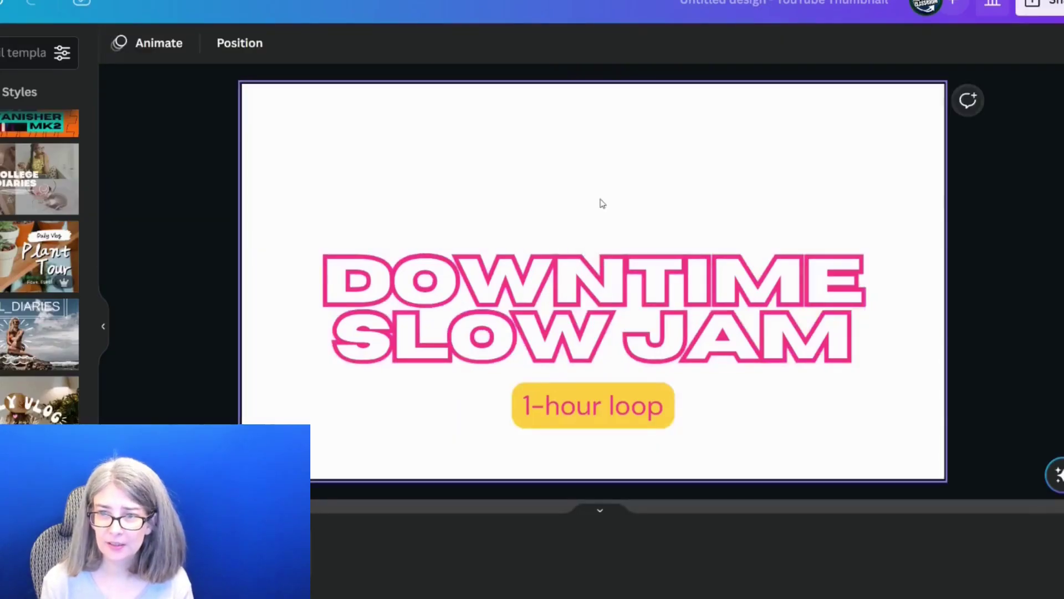
left_click(582, 404)
key("Delete")
left_click(568, 332)
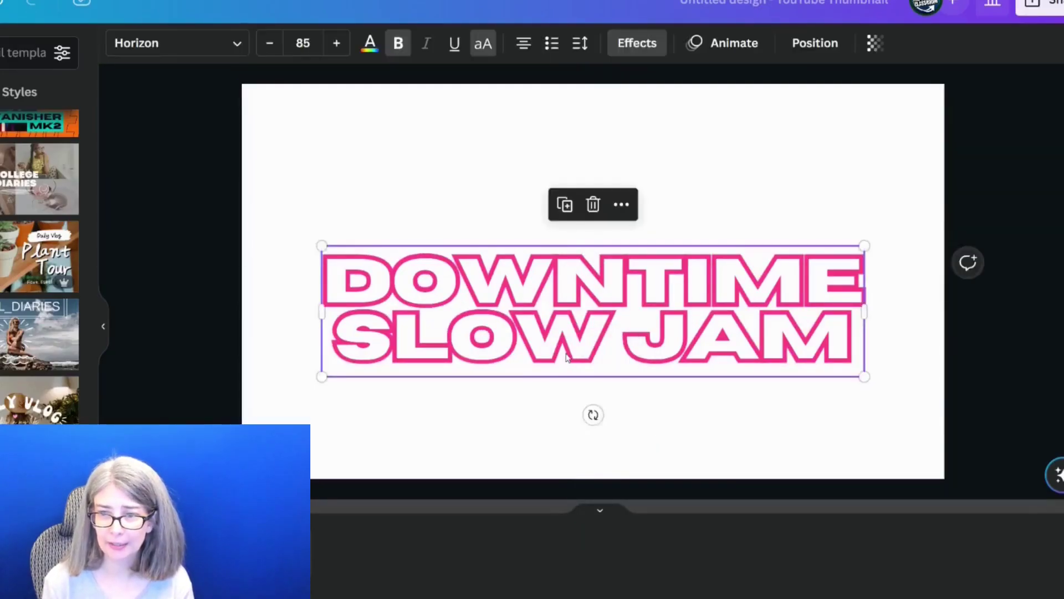
left_click_drag(568, 332, 568, 297)
Set the page background colour to black
left_click(542, 373)
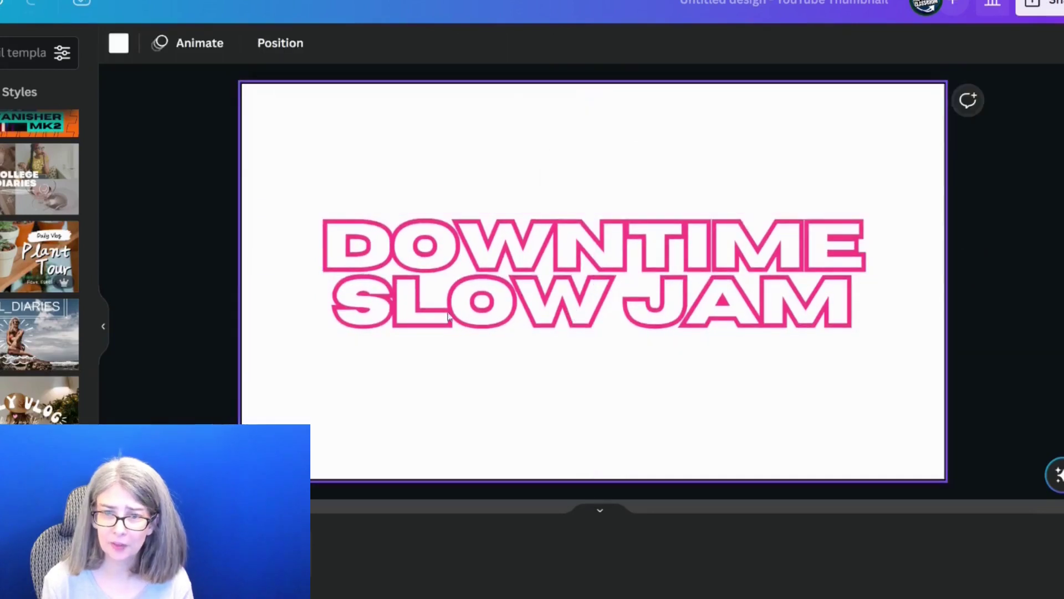
left_click(117, 42)
left_click(139, 280)
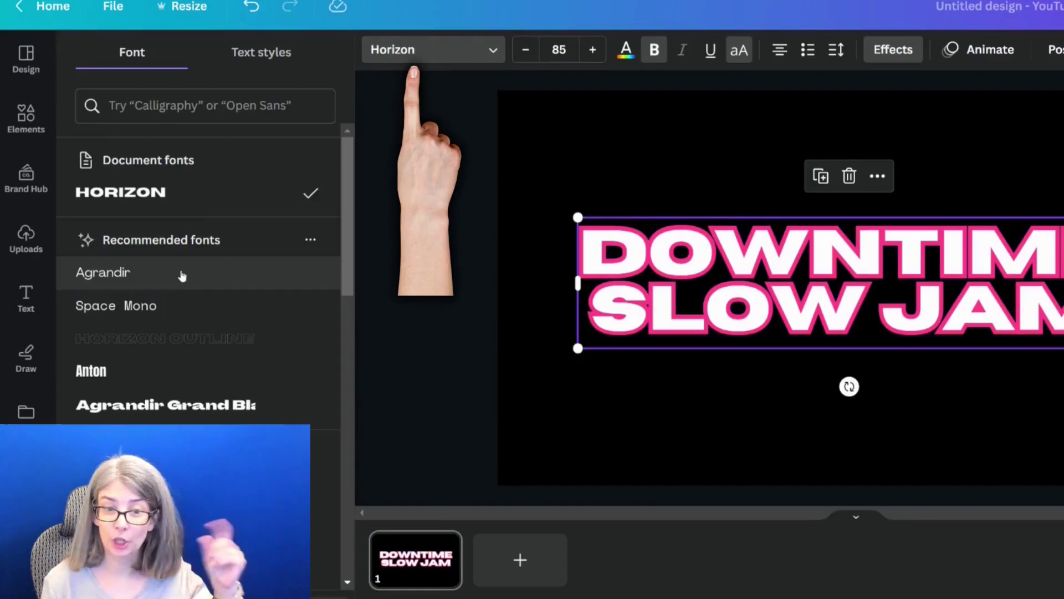
Set the title font to Anton at size 85, after briefly trying Fredoka One
scroll(180, 274, "down", 2)
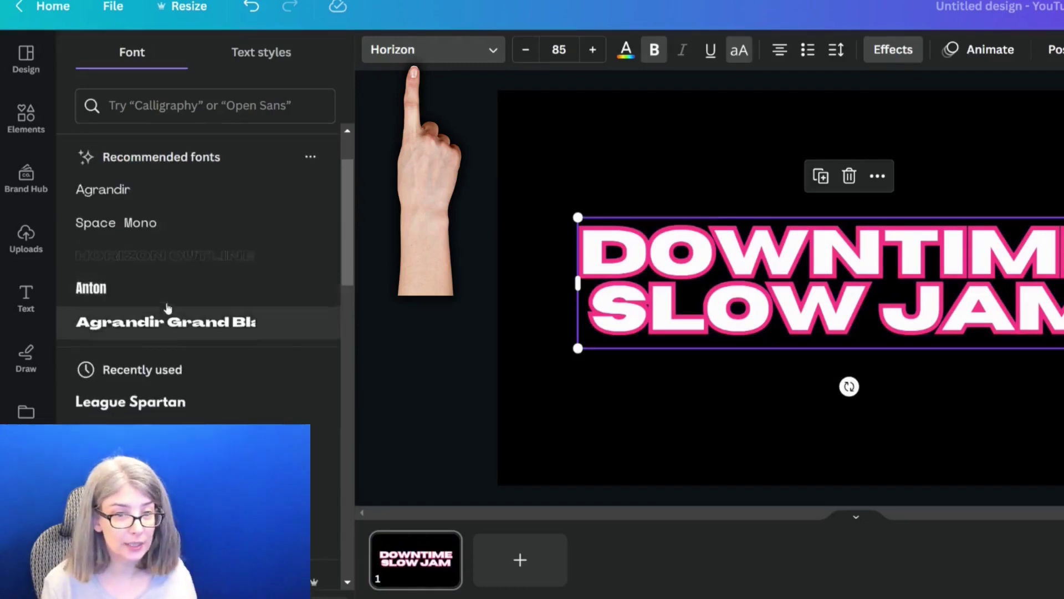
left_click(165, 297)
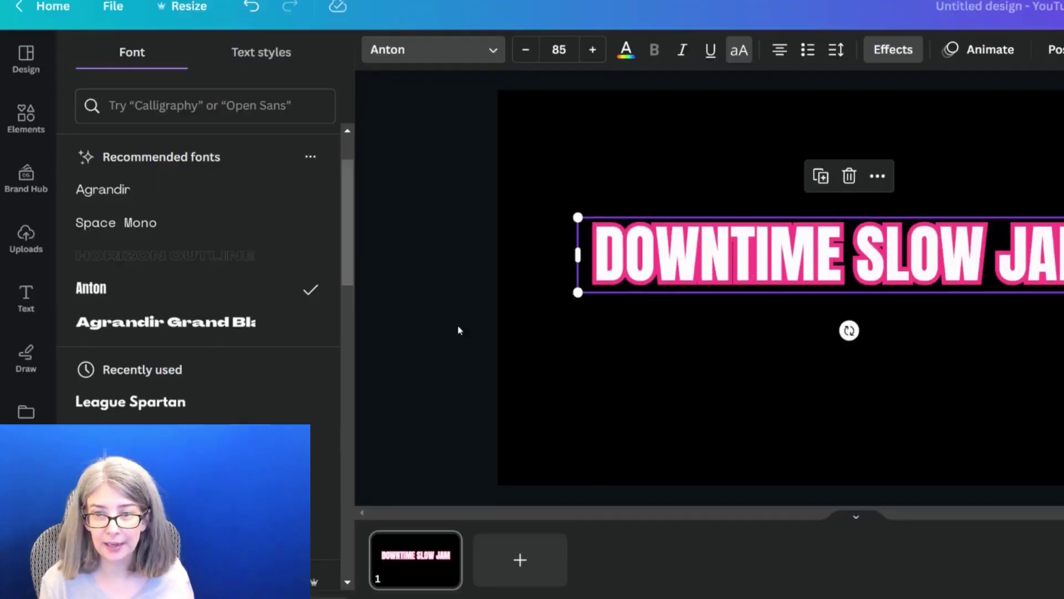
scroll(200, 277, "down", 4)
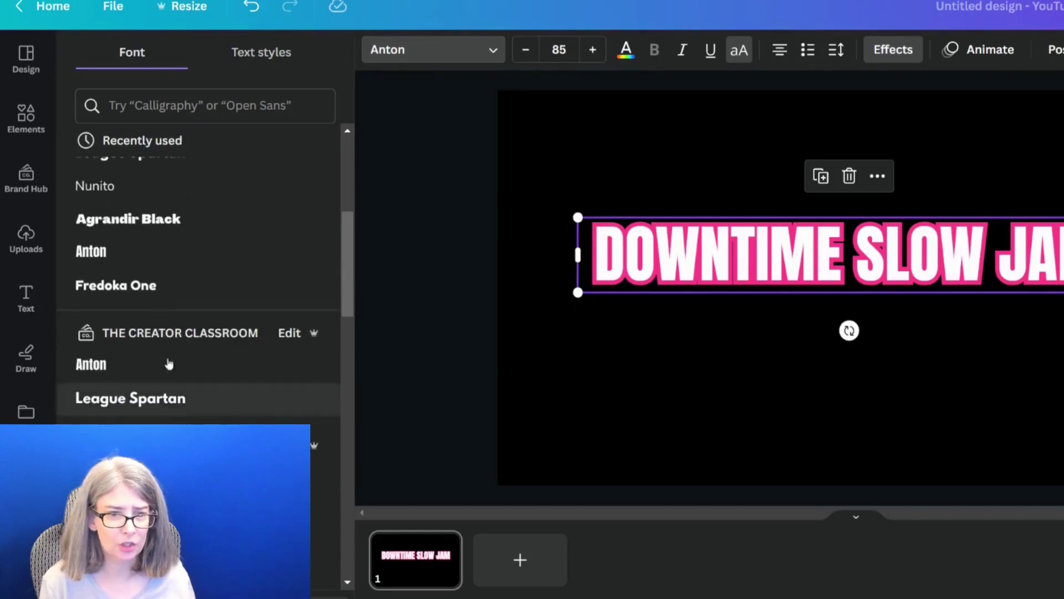
left_click(151, 286)
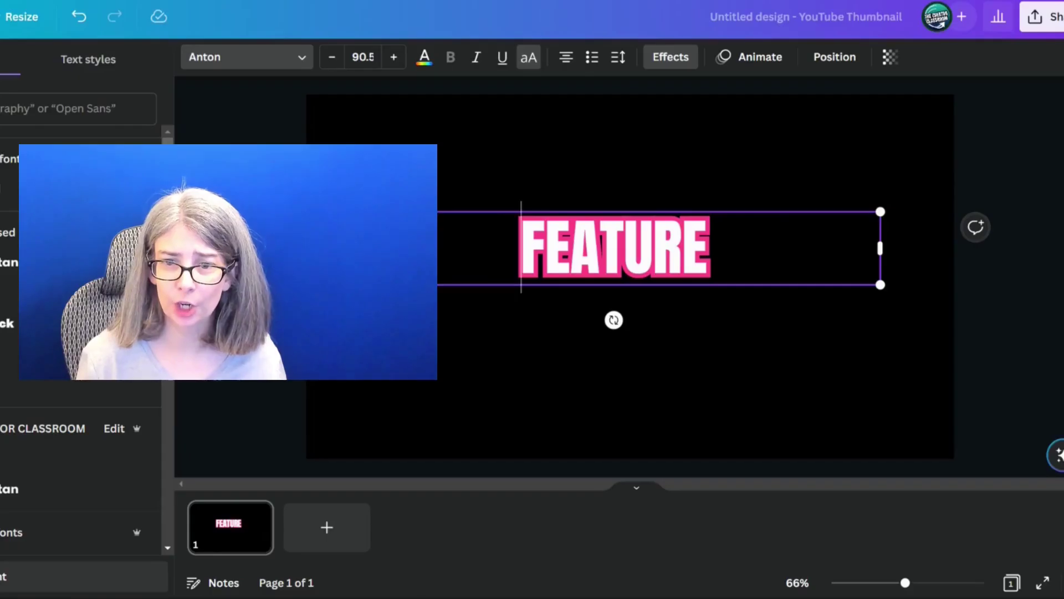
Enlarge the FEATURE text to size 249 and centre it on the page
left_click_drag(347, 249, 278, 385)
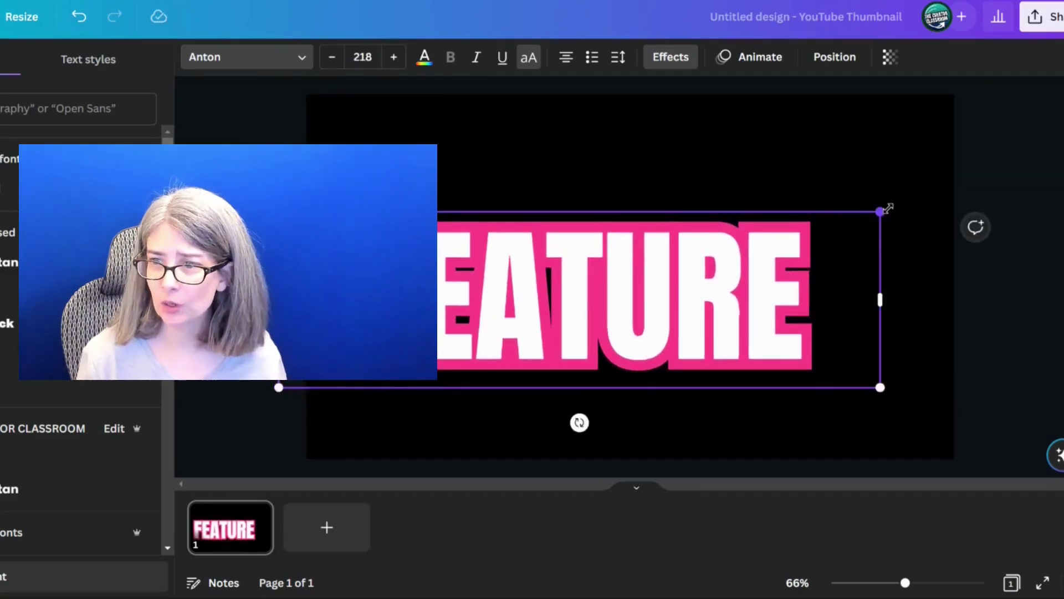
left_click_drag(887, 205, 967, 186)
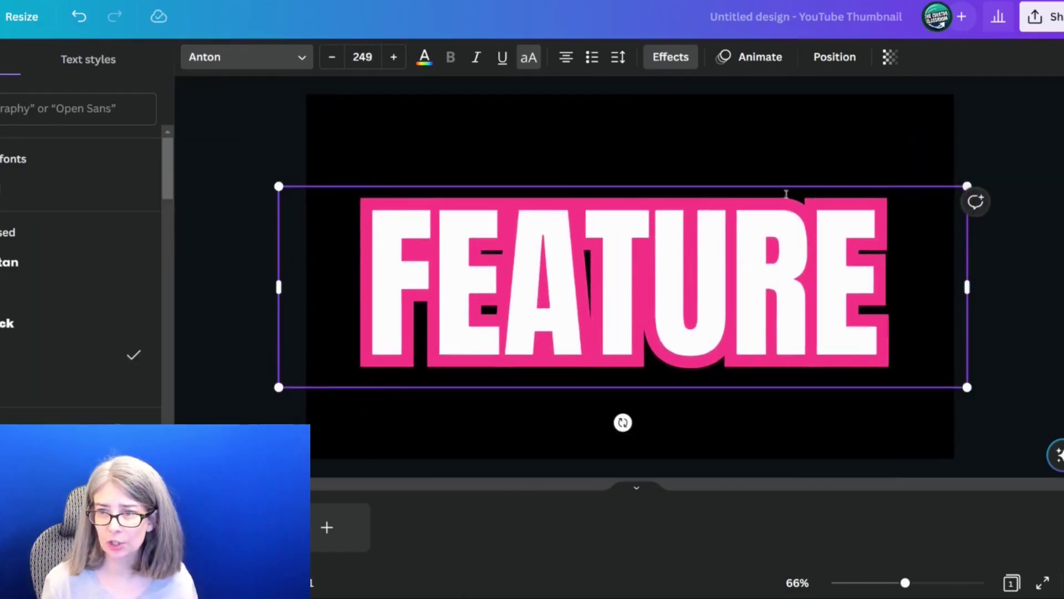
left_click_drag(786, 194, 799, 142)
left_click(251, 201)
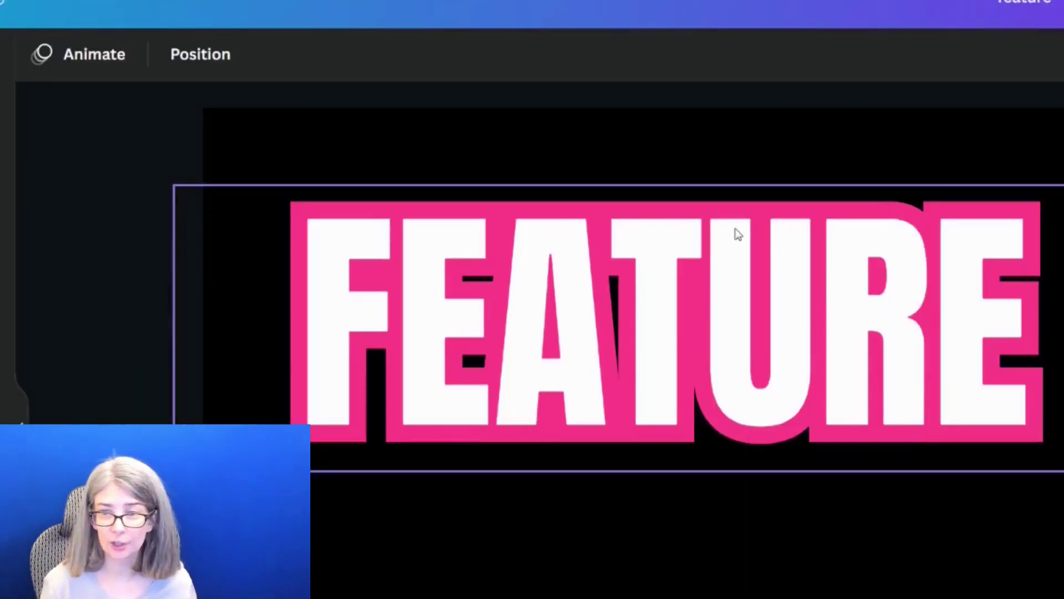
Thin the pink outline around FEATURE to a thickness of about 53
left_click(455, 402)
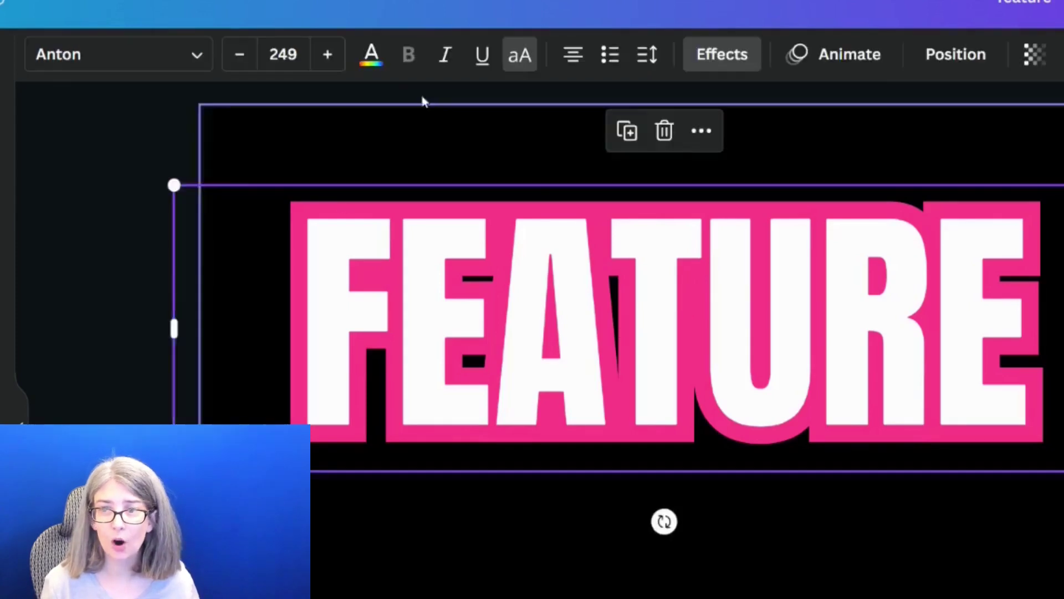
left_click(755, 60)
left_click_drag(204, 362, 139, 361)
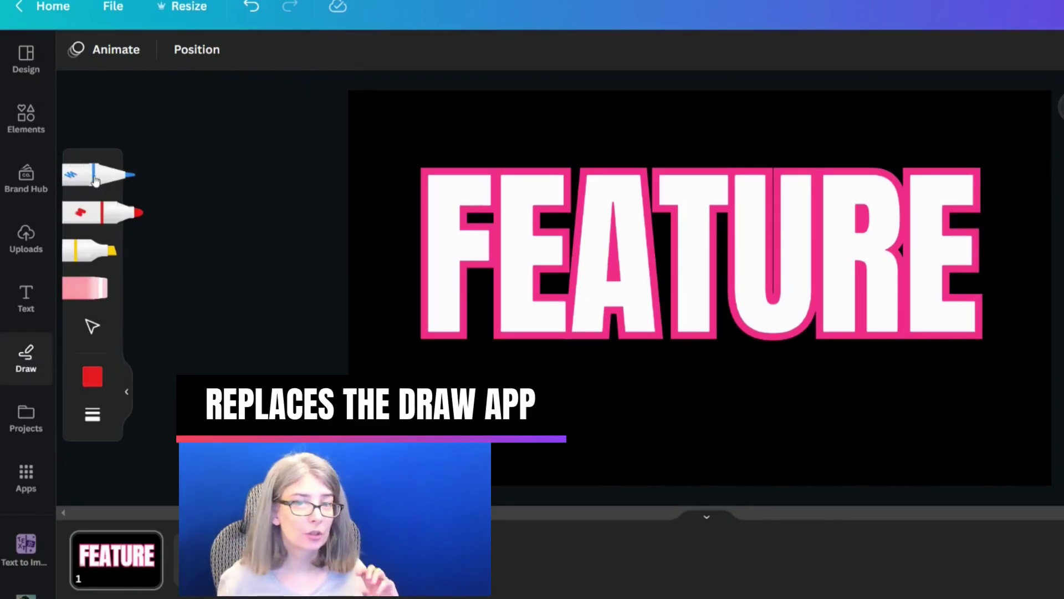
Pick the red marker and check its colour palette and weight 12, transparency 100 settings
left_click(94, 207)
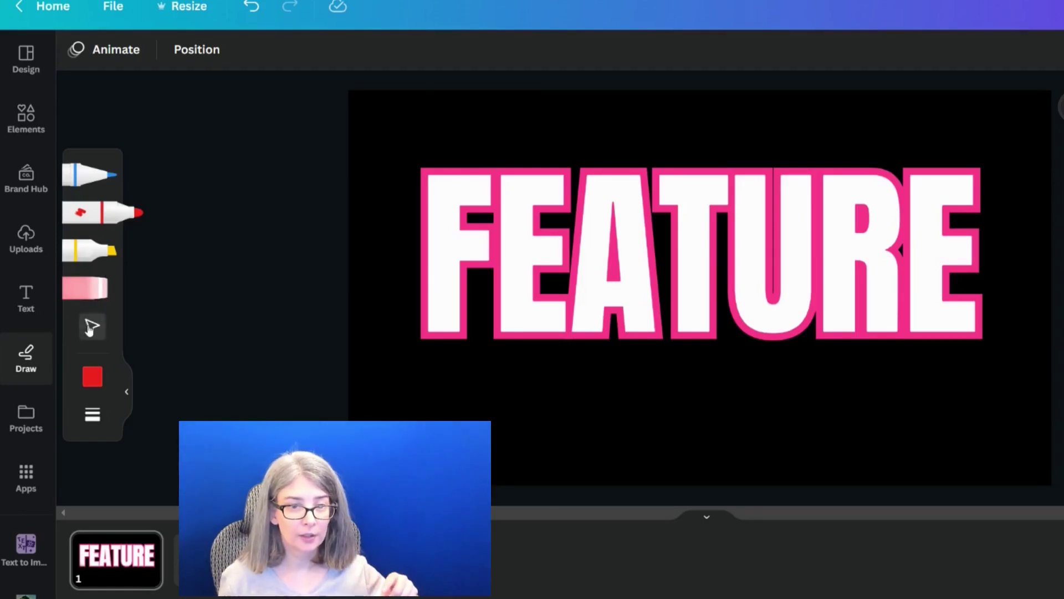
left_click(609, 257)
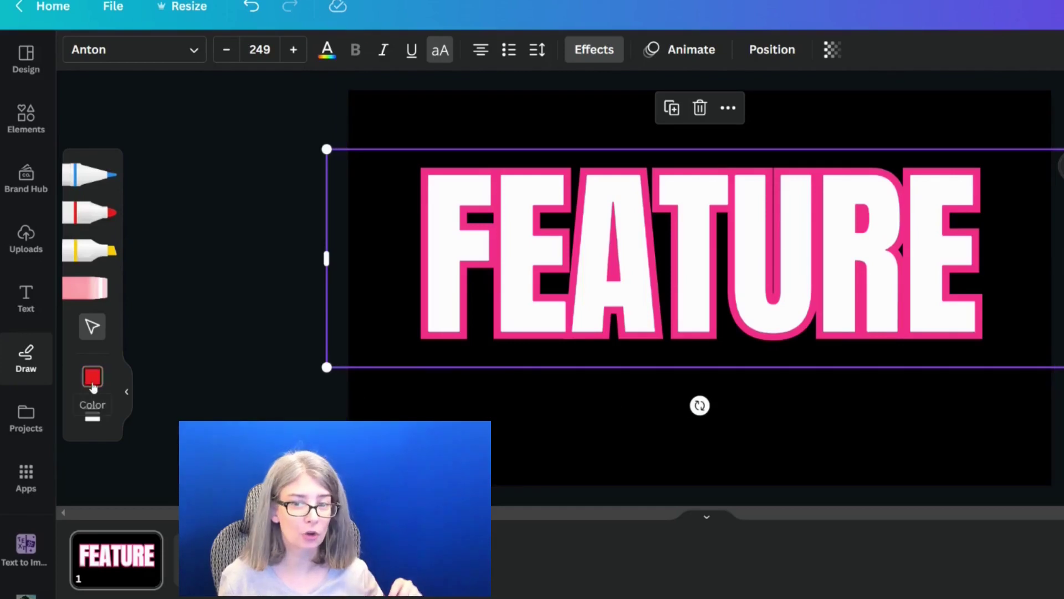
left_click(91, 382)
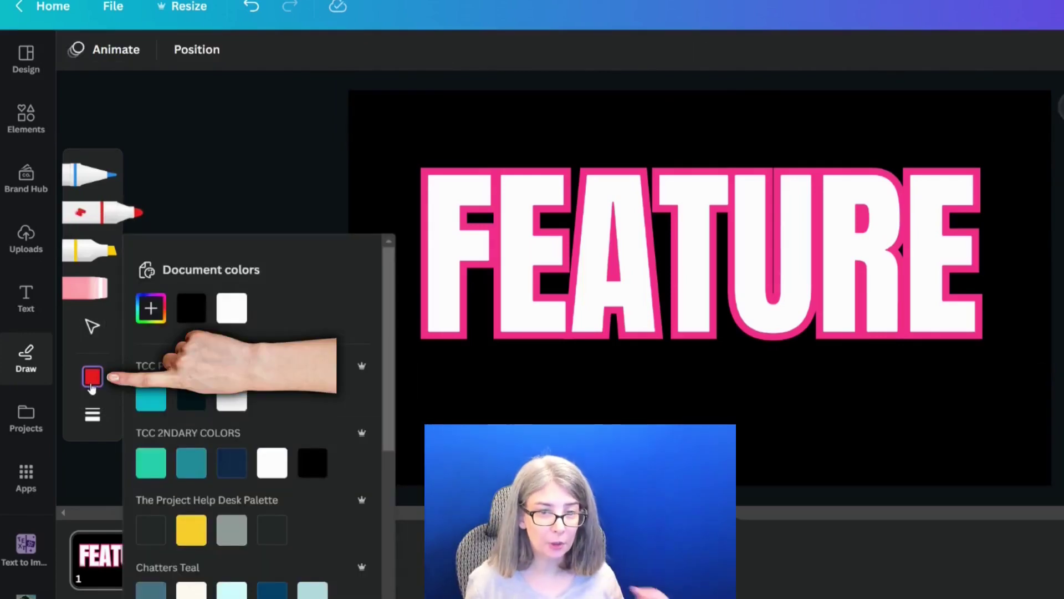
left_click(93, 415)
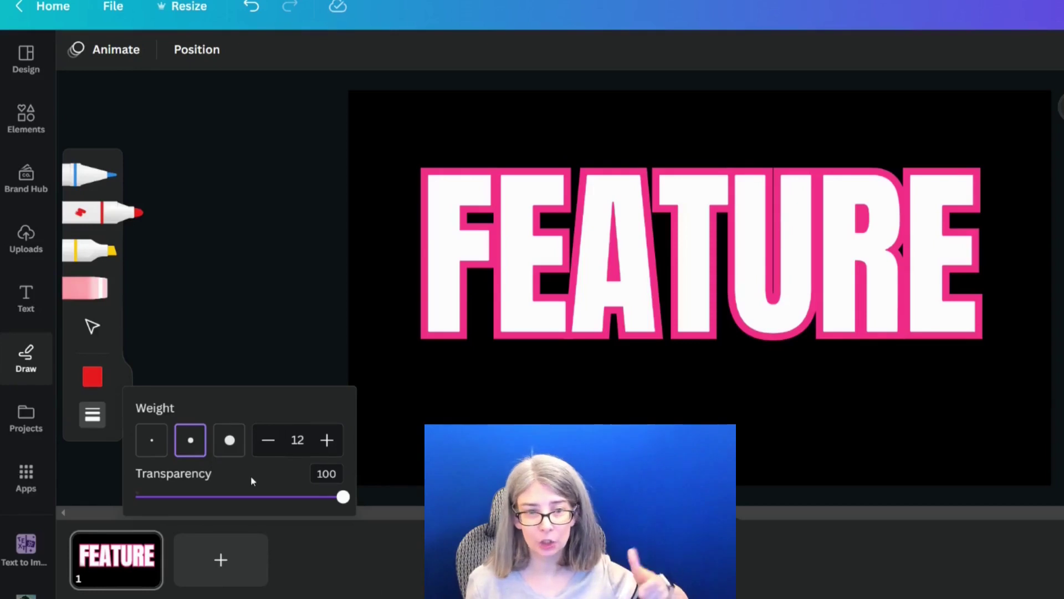
left_click(361, 130)
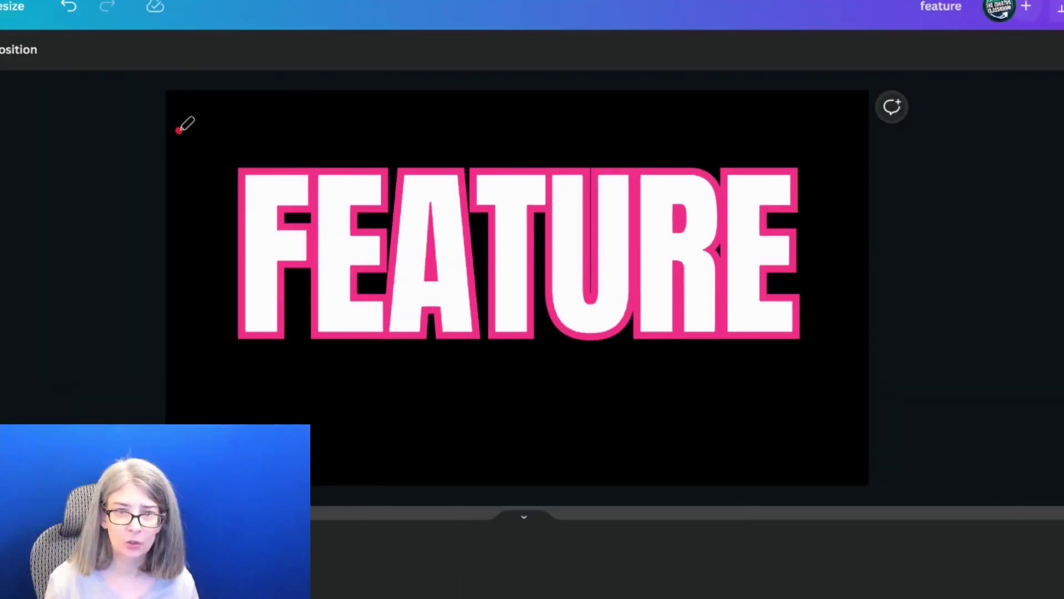
Draw a red test scribble across the design, then erase it
left_click(381, 146)
mouse_move(199, 144)
left_mouse_down()
mouse_move(465, 116)
mouse_move(585, 163)
mouse_move(651, 123)
mouse_move(321, 123)
mouse_move(313, 96)
mouse_move(349, 181)
mouse_move(325, 235)
mouse_move(219, 384)
mouse_move(408, 137)
mouse_move(632, 288)
mouse_move(570, 468)
left_mouse_up()
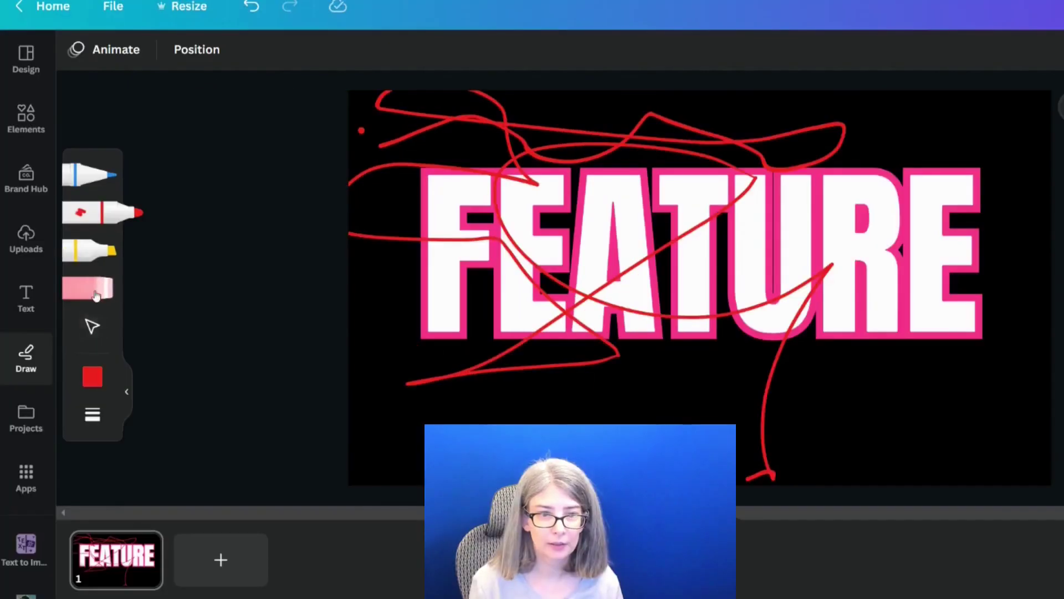
left_click(94, 291)
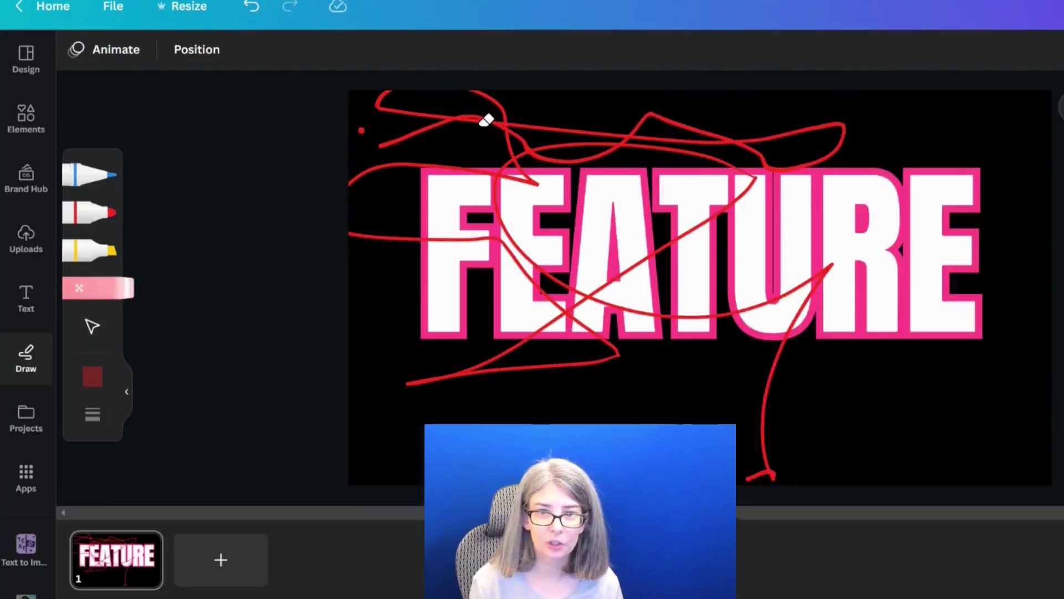
left_click_drag(487, 120, 470, 120)
Add the outline's pink, #F32C8B, as the marker colour, keeping transparency at 100
left_click(93, 377)
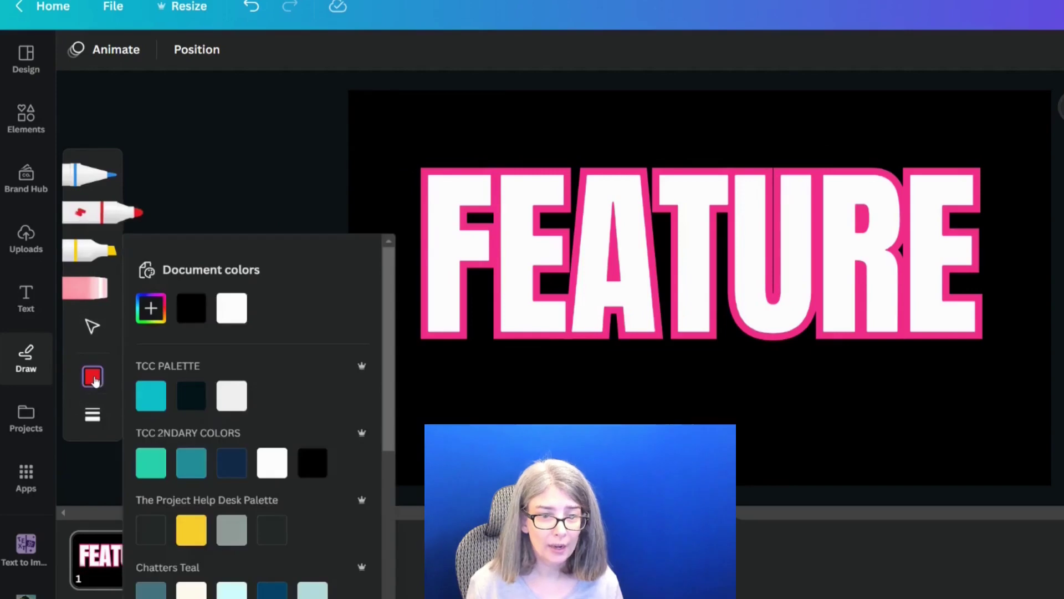
left_click(152, 309)
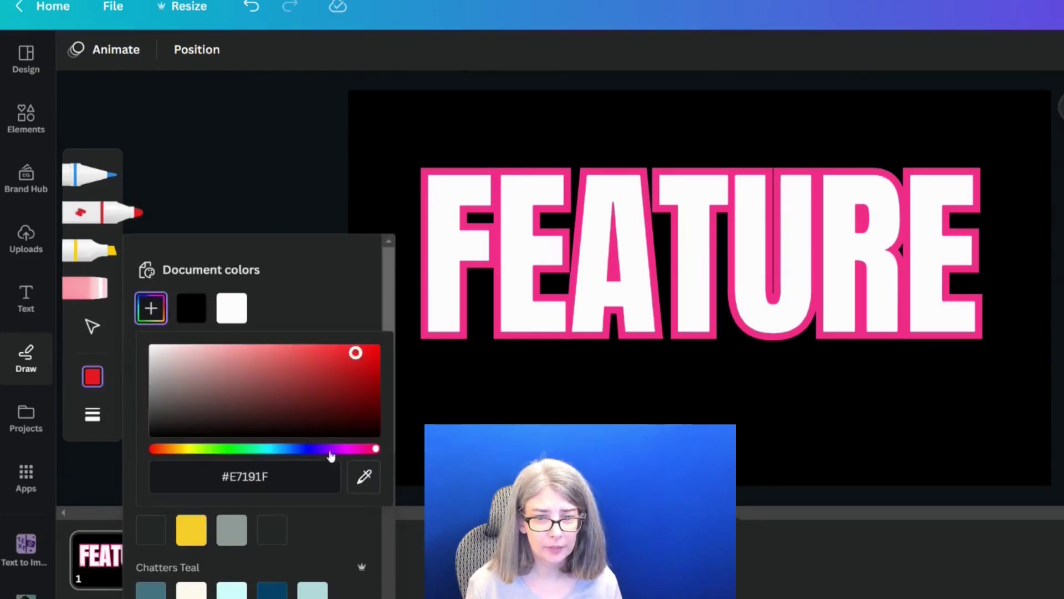
left_click(365, 477)
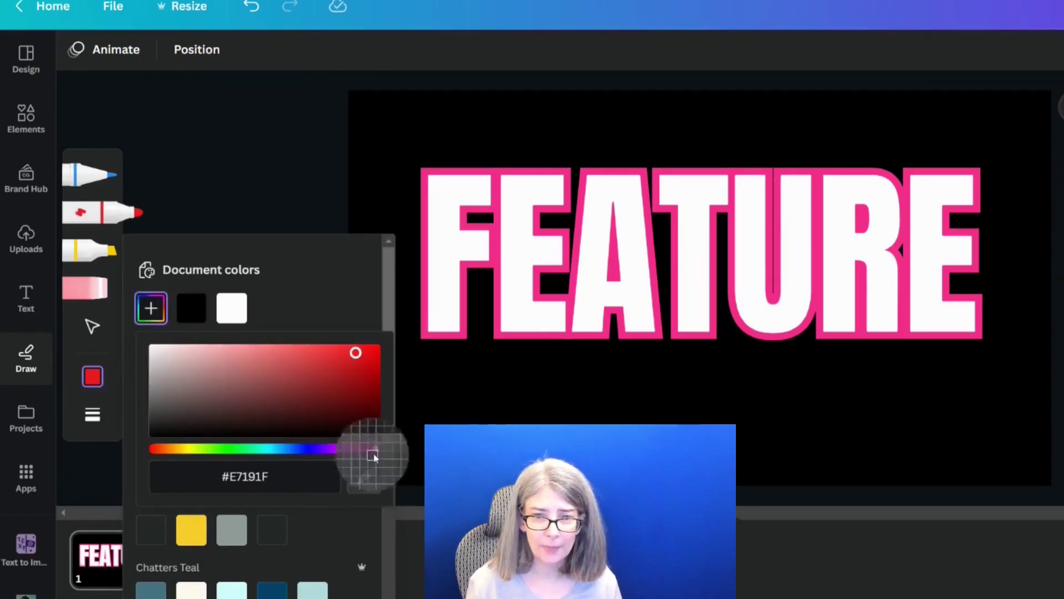
left_click(430, 337)
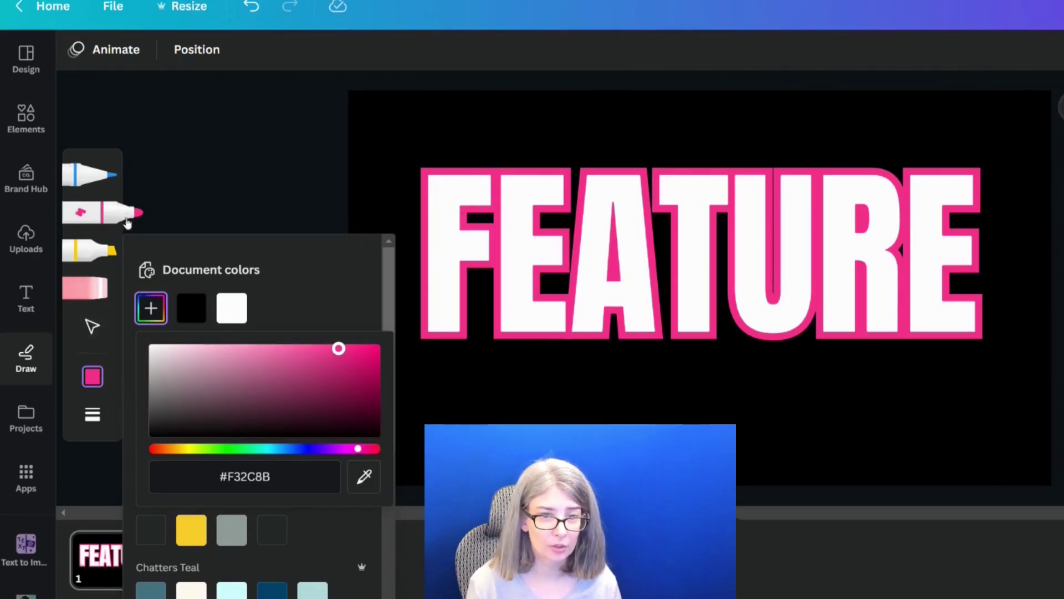
left_click(92, 415)
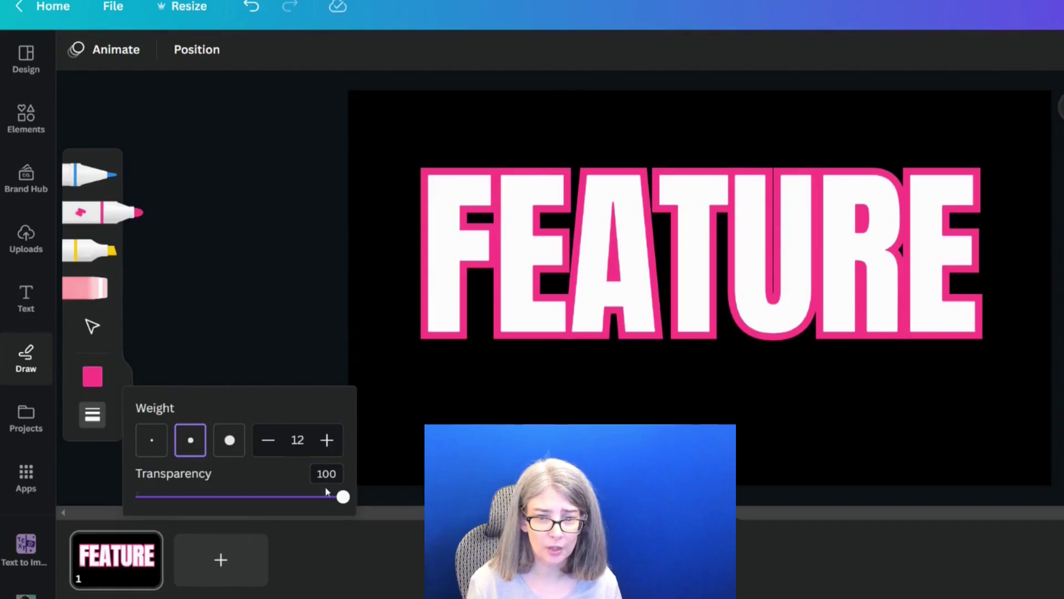
mouse_move(340, 498)
left_mouse_down()
mouse_move(214, 498)
mouse_move(359, 509)
left_mouse_up()
Set the marker weight to 36 and paint pink strokes into the F, E and R gaps
left_click(231, 441)
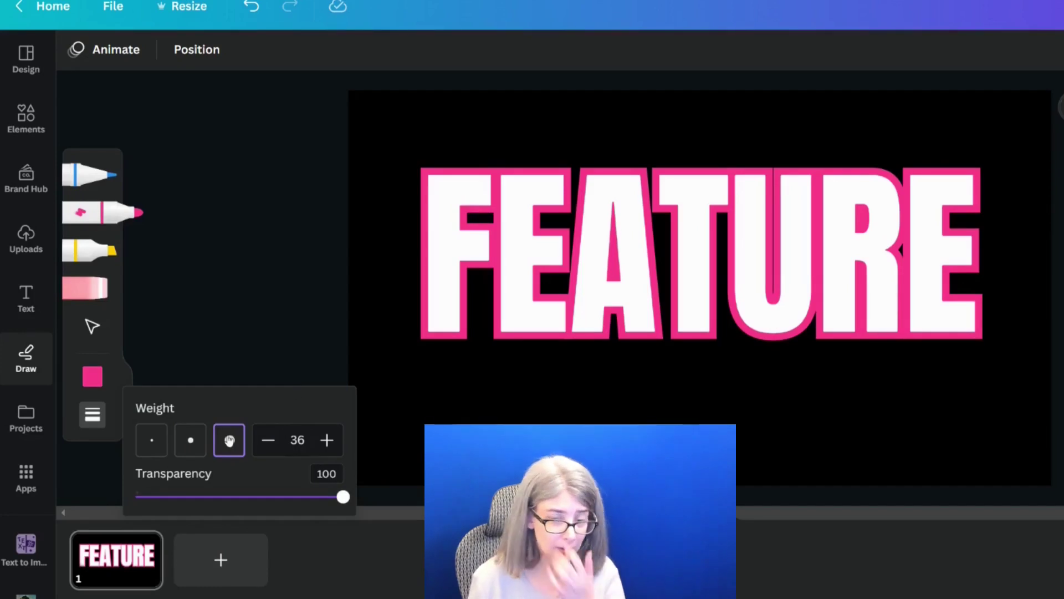
left_click(469, 216)
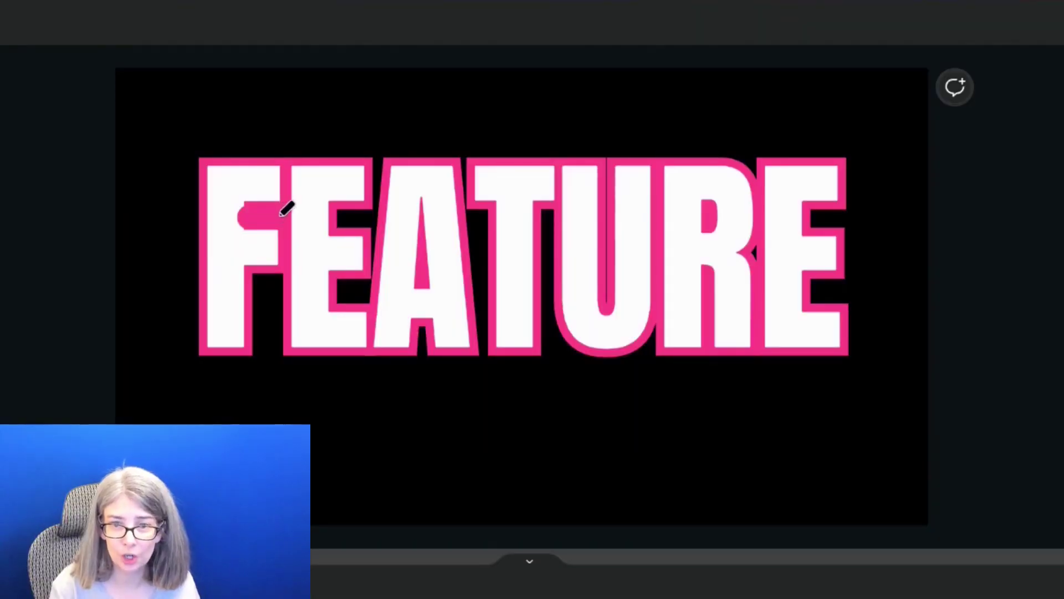
left_click_drag(324, 220, 375, 217)
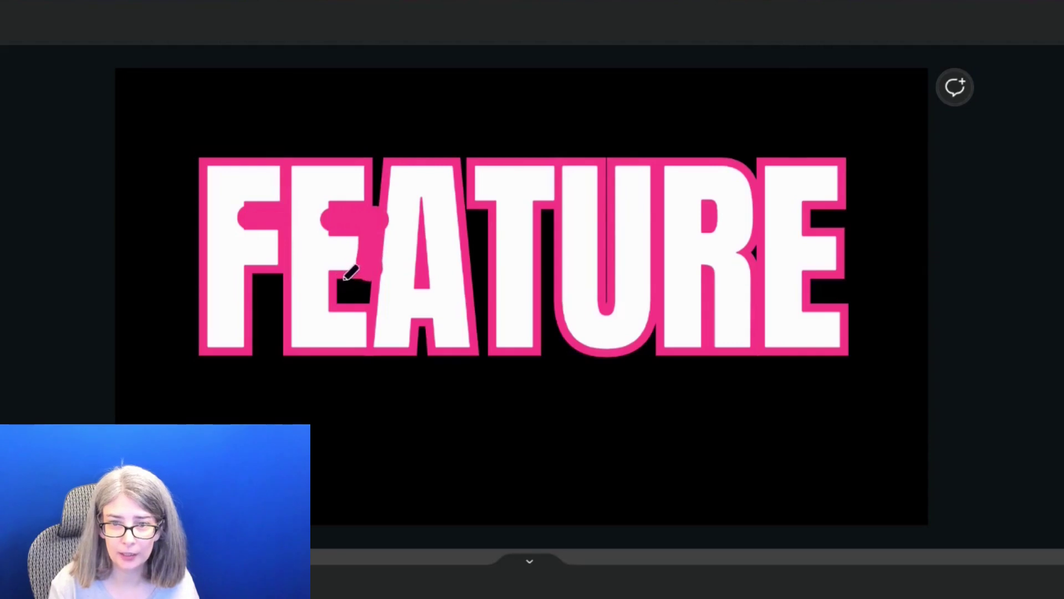
left_click_drag(345, 278, 341, 304)
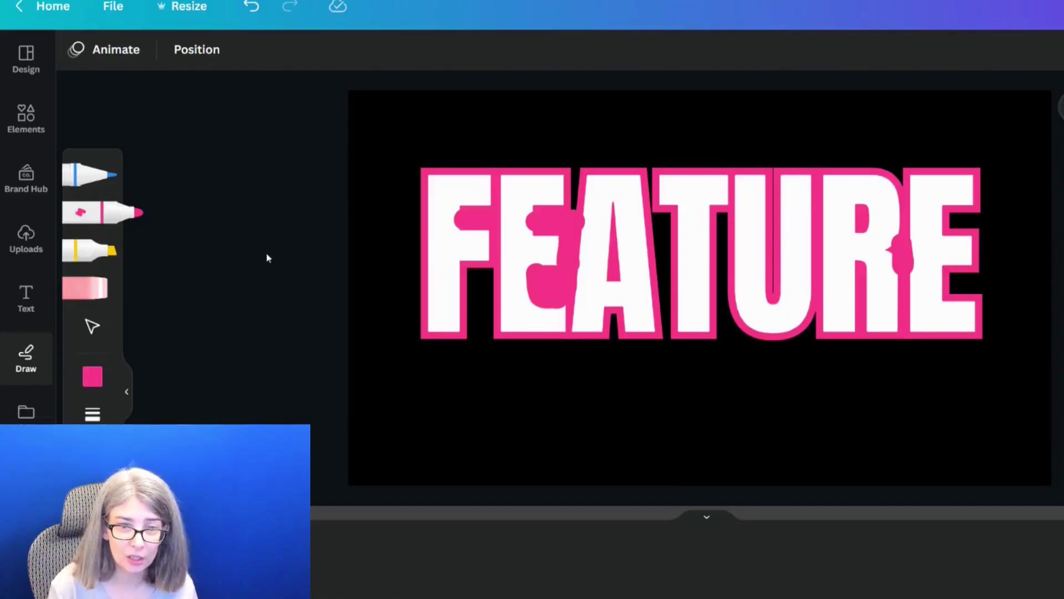
Select the pink blob on the E, then step down the layers list to the FEATURE text layer
left_click(95, 328)
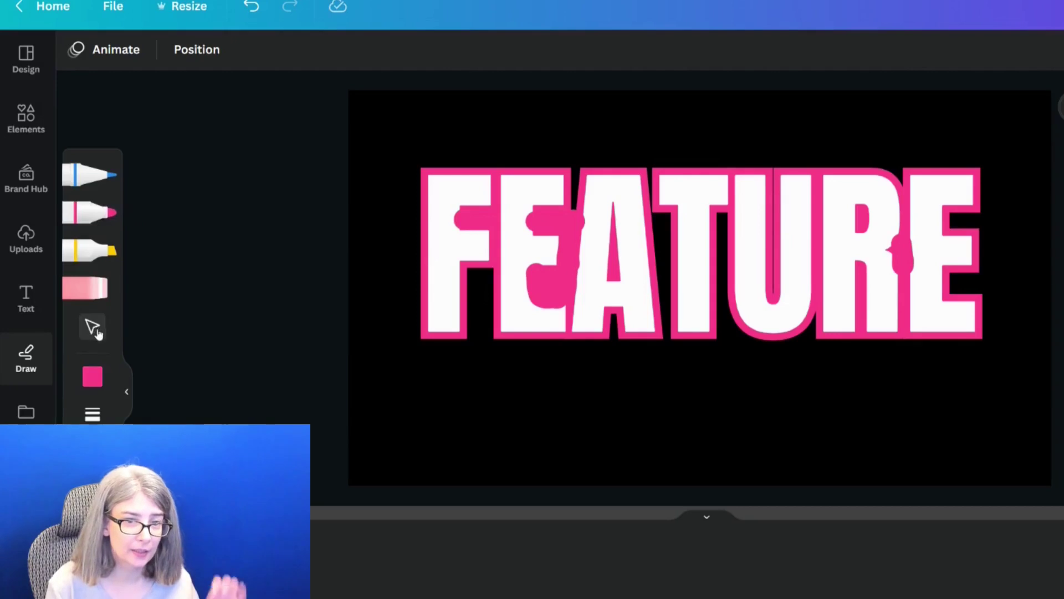
left_click(557, 272)
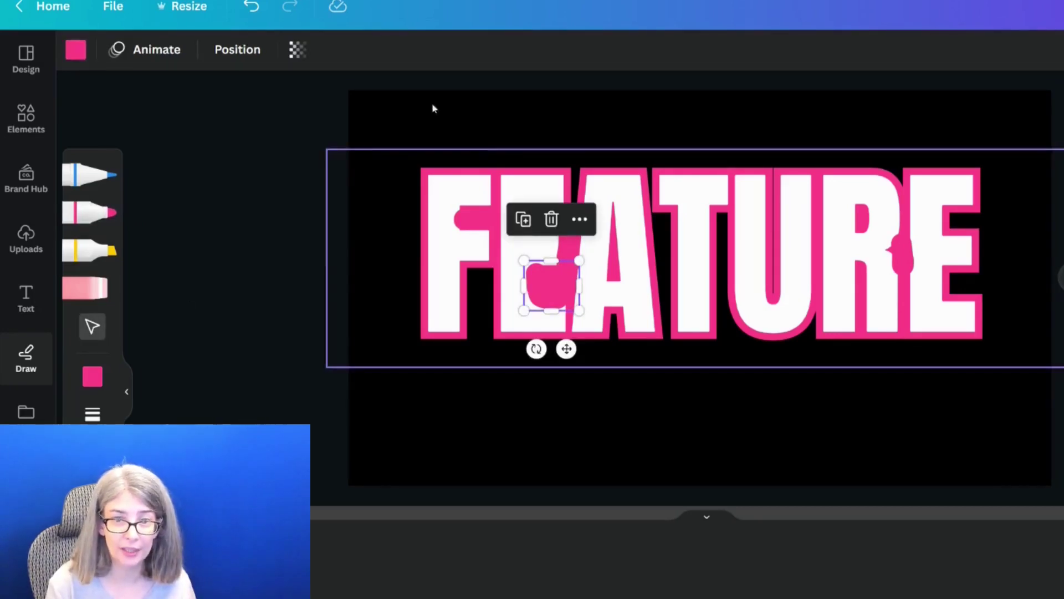
left_click(237, 51)
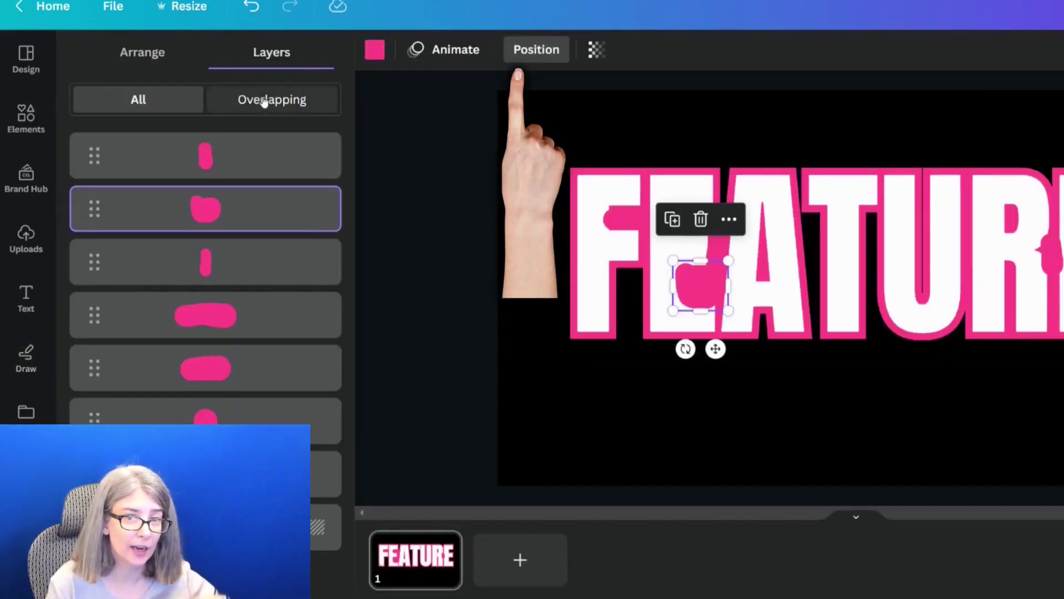
left_click(230, 163)
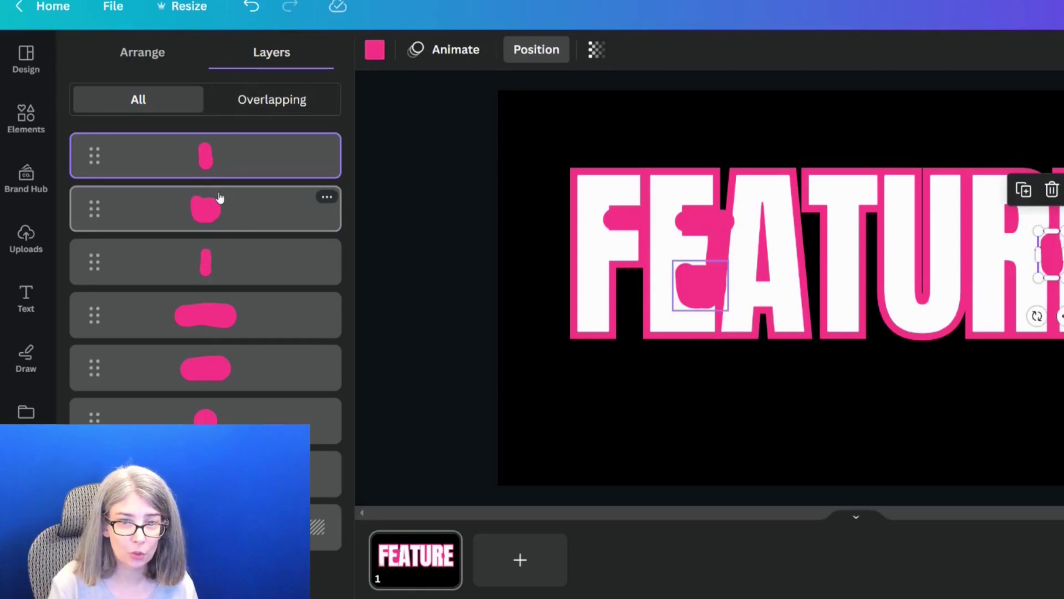
left_click(218, 261)
left_click(214, 311)
left_click(207, 368)
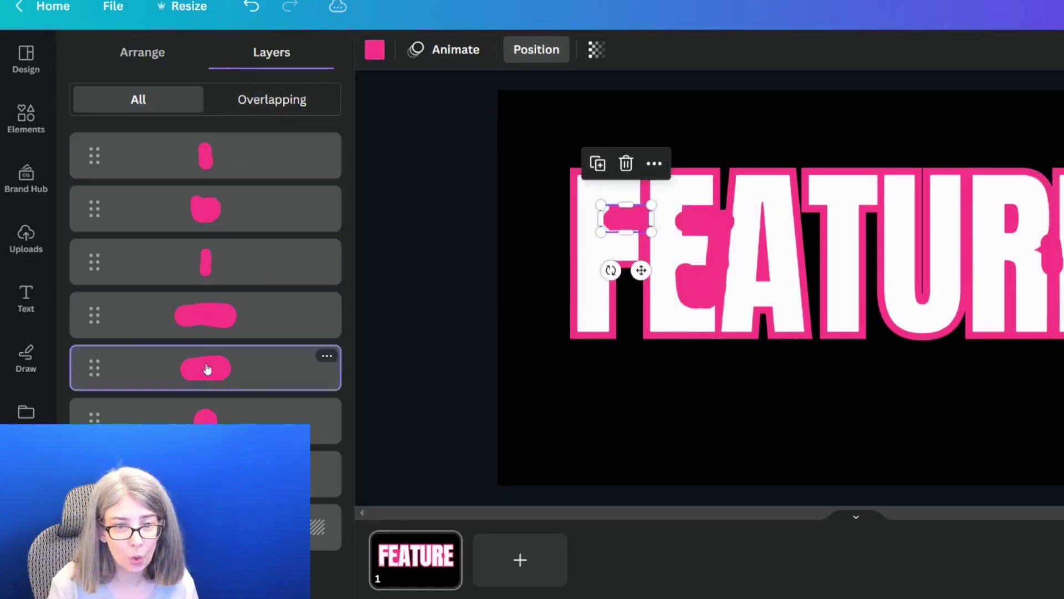
left_click(209, 418)
left_click(216, 472)
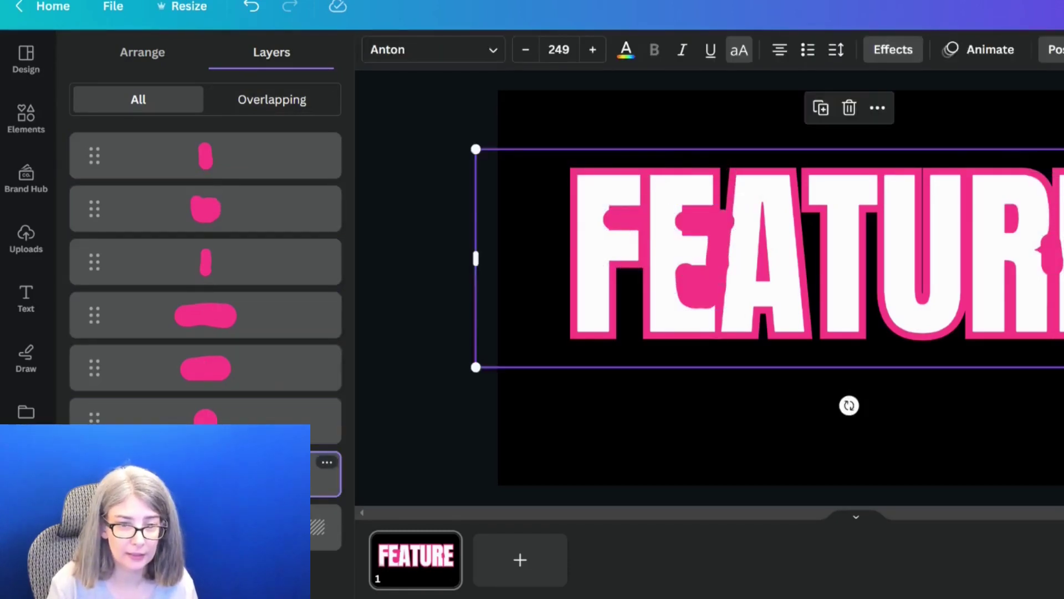
Move the FEATURE text layer above the pink marker strokes
mouse_move(206, 472)
left_mouse_down()
mouse_move(193, 218)
mouse_move(207, 183)
left_mouse_up()
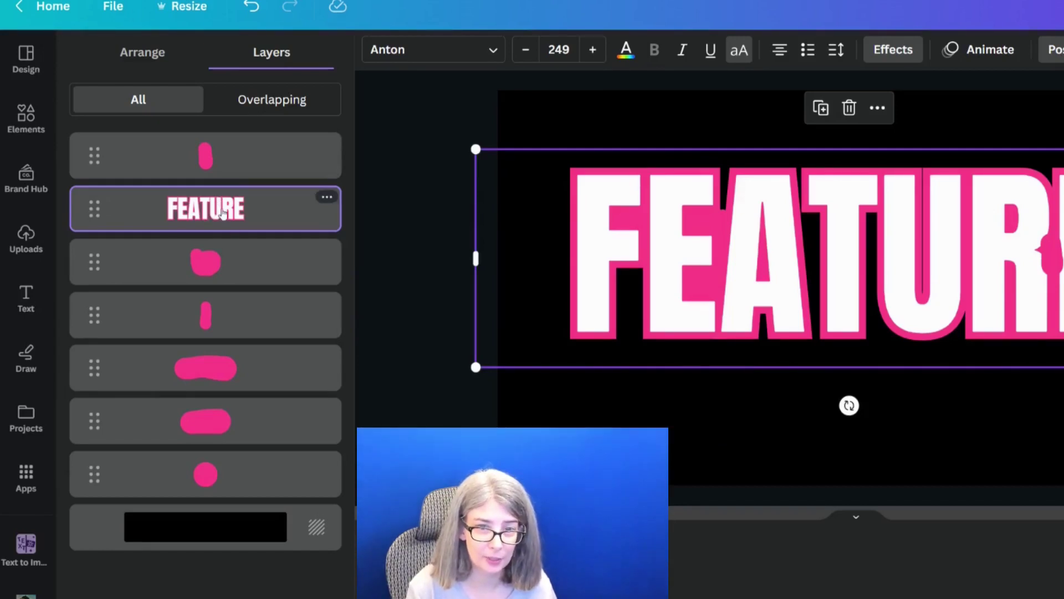
left_click_drag(222, 213, 224, 113)
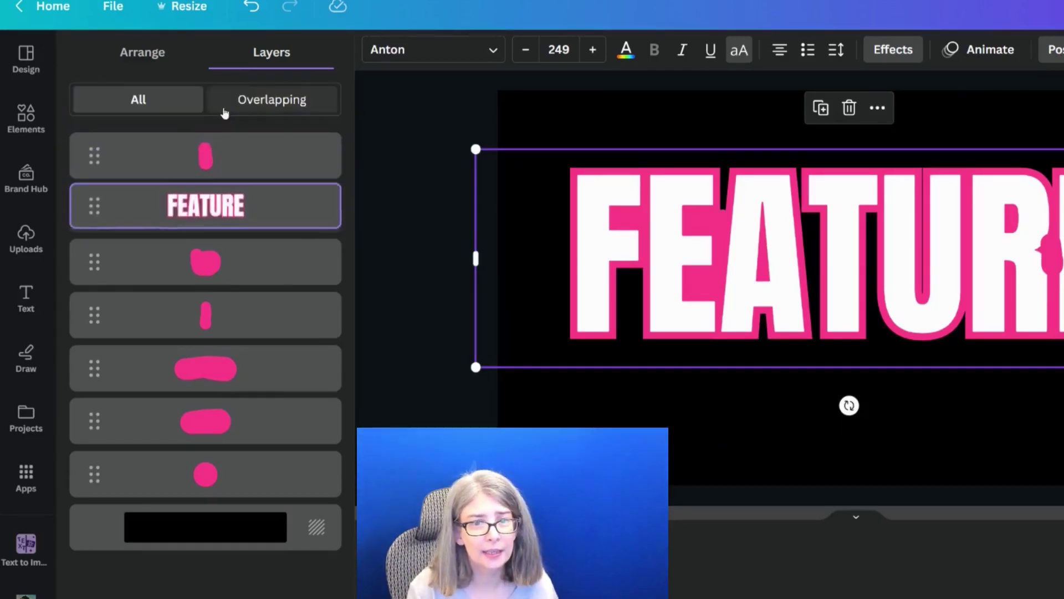
mouse_move(209, 155)
left_mouse_down()
mouse_move(214, 247)
mouse_move(215, 225)
left_mouse_up()
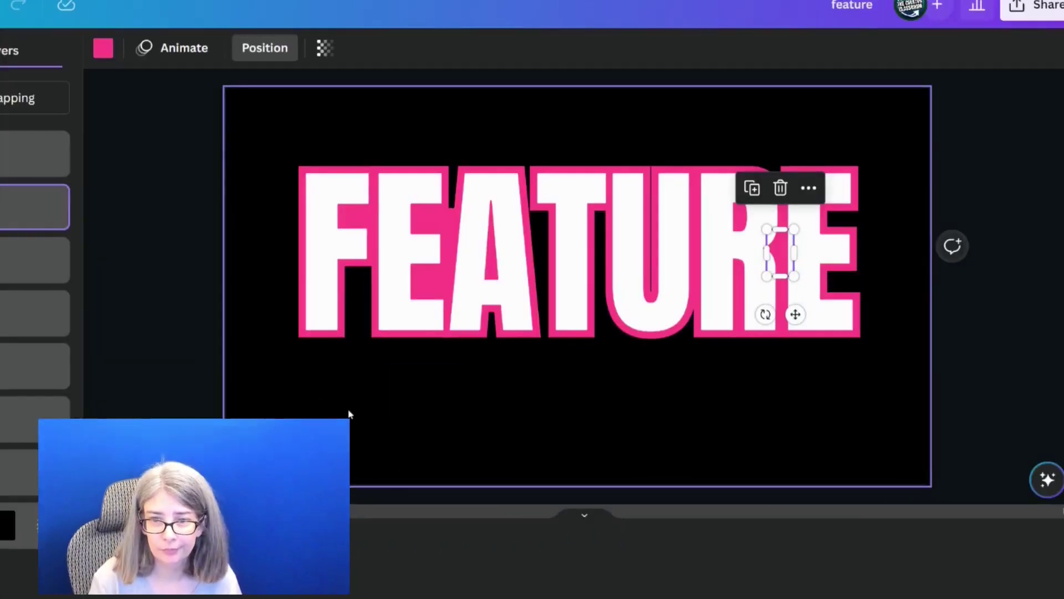
left_click(349, 412)
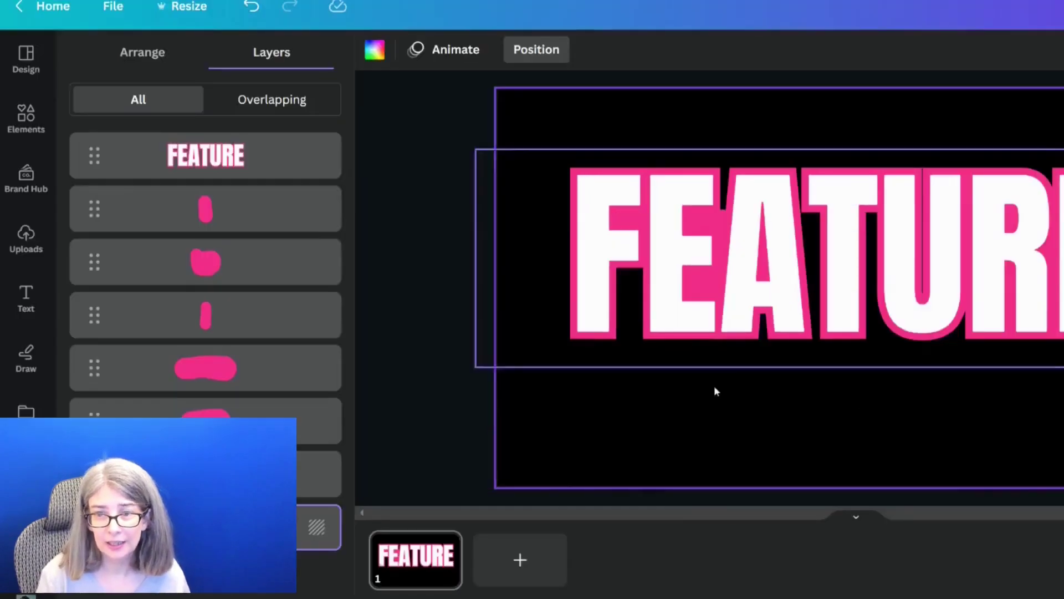
Paint pink marker strokes inside the U and between the A and T
left_click(26, 358)
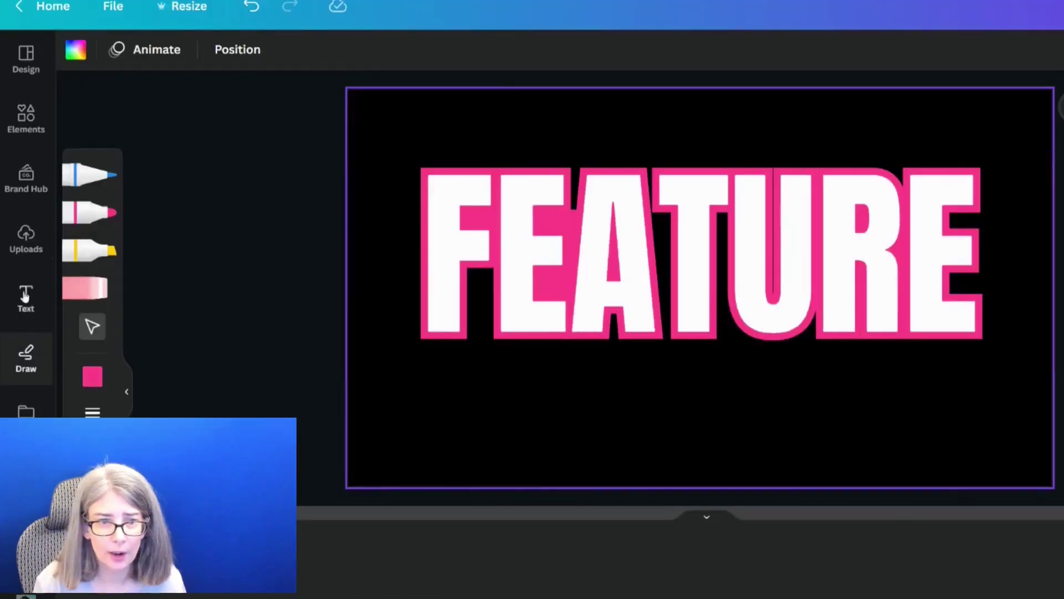
left_click(100, 212)
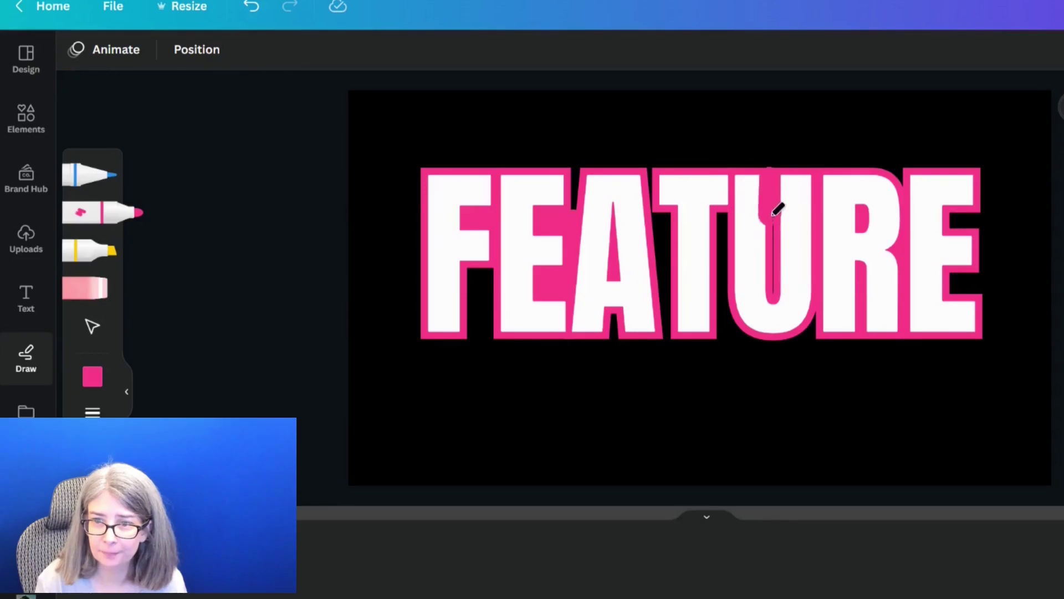
left_click_drag(778, 210, 773, 304)
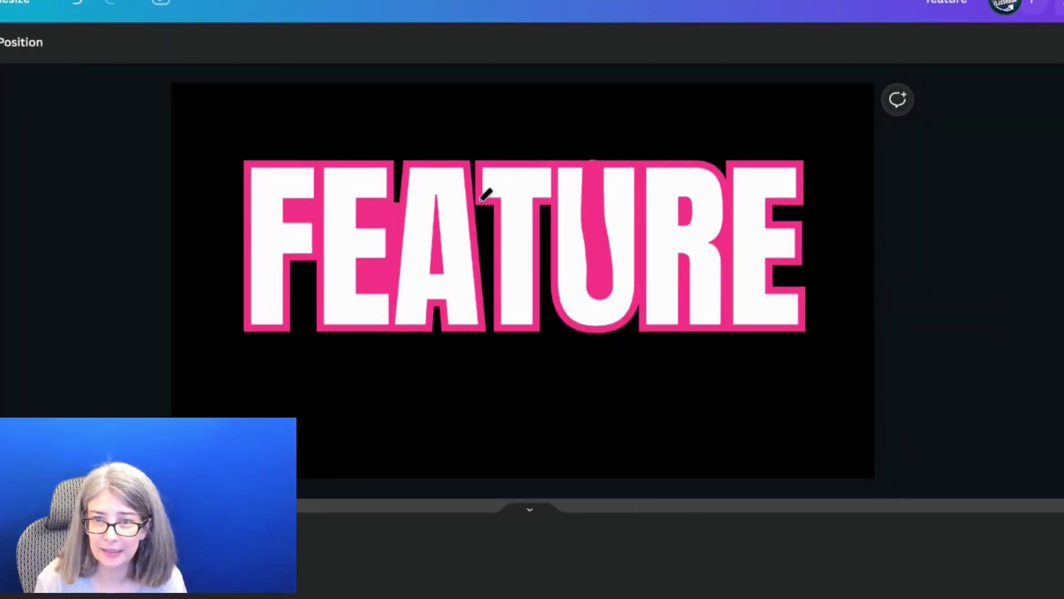
left_click_drag(481, 198, 470, 206)
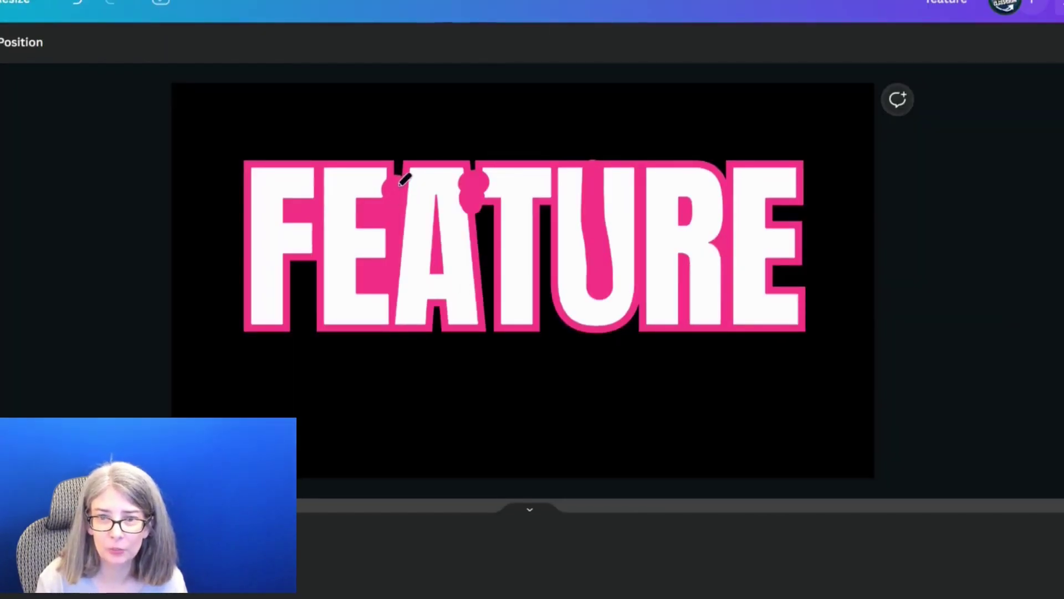
left_click_drag(475, 195, 491, 324)
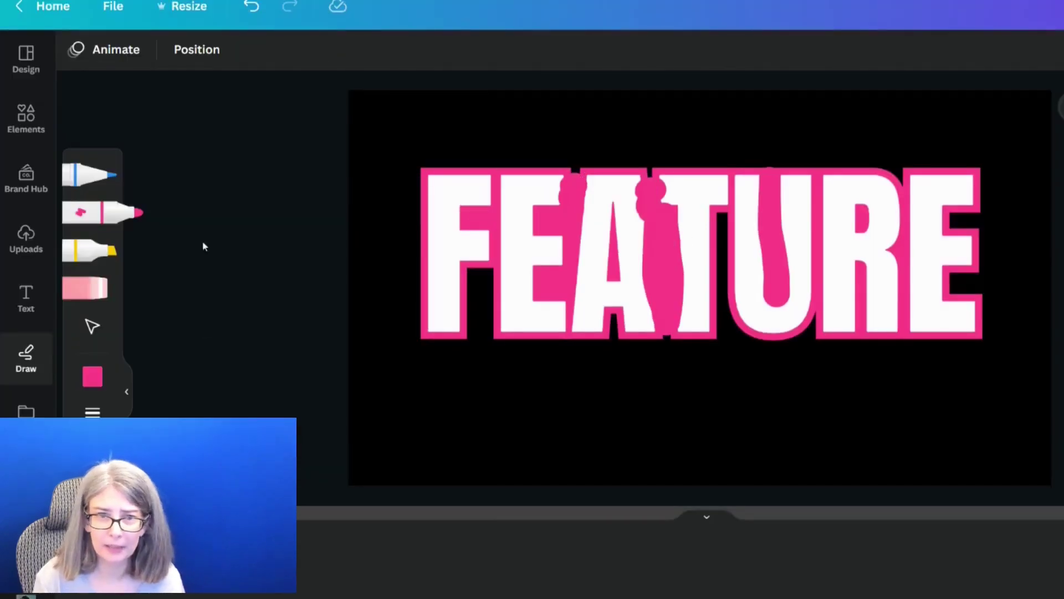
Drag the FEATURE text layer to the top so it covers all pink strokes
left_click(216, 53)
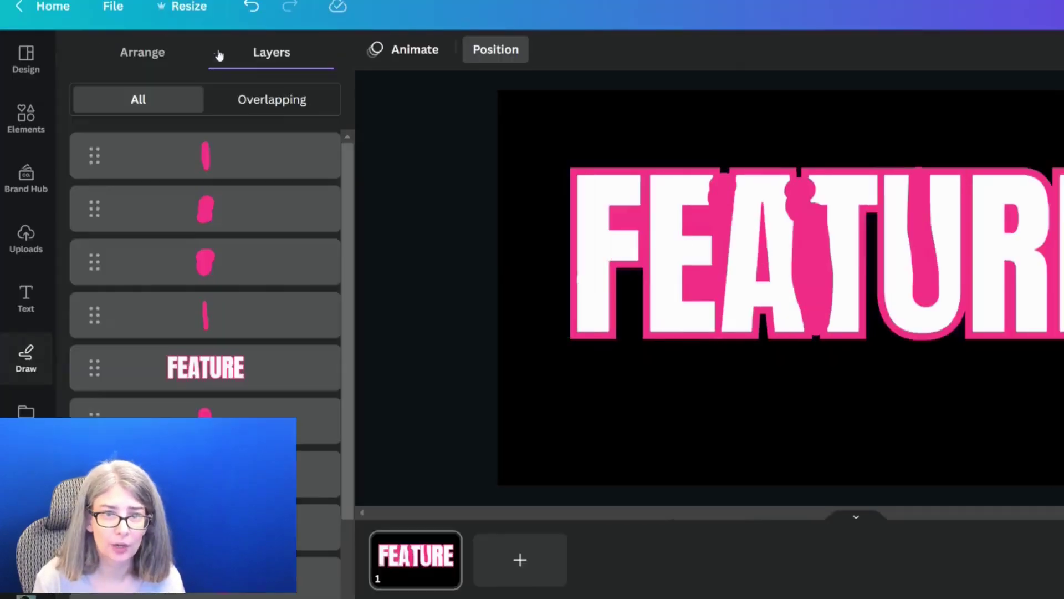
mouse_move(217, 353)
left_mouse_down()
mouse_move(230, 149)
mouse_move(233, 244)
mouse_move(245, 252)
left_mouse_up()
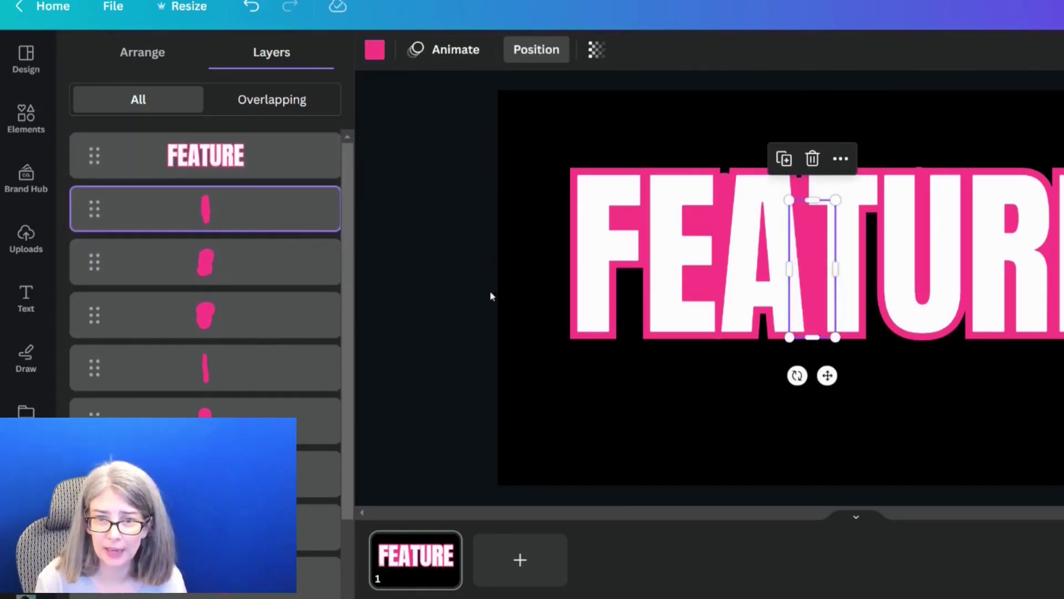
left_click(525, 277)
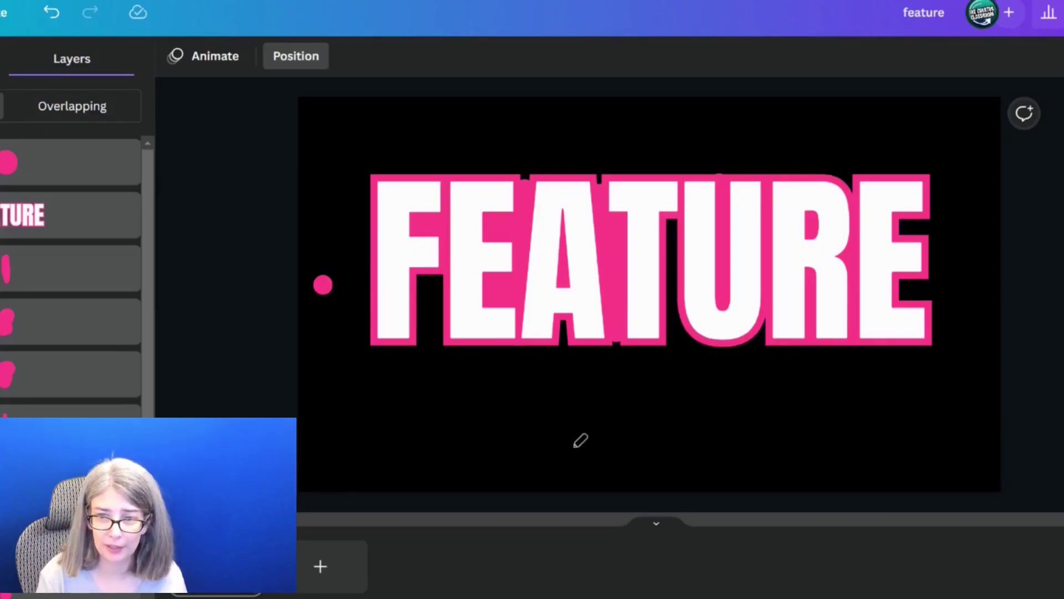
Add a pink square, flatten it into a thin bar, and place it along the T's base
key("Escape")
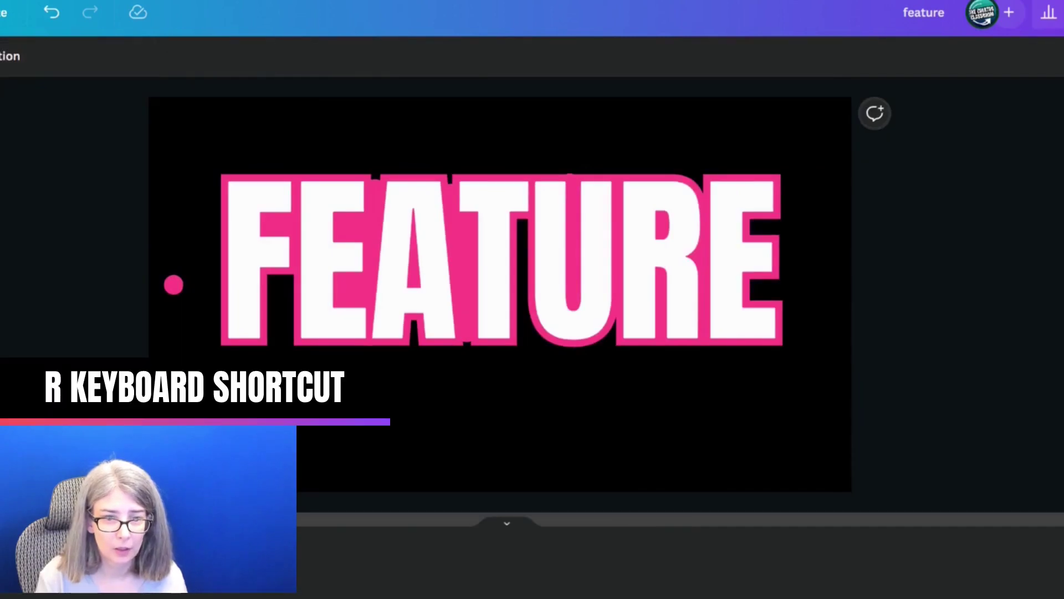
key("r")
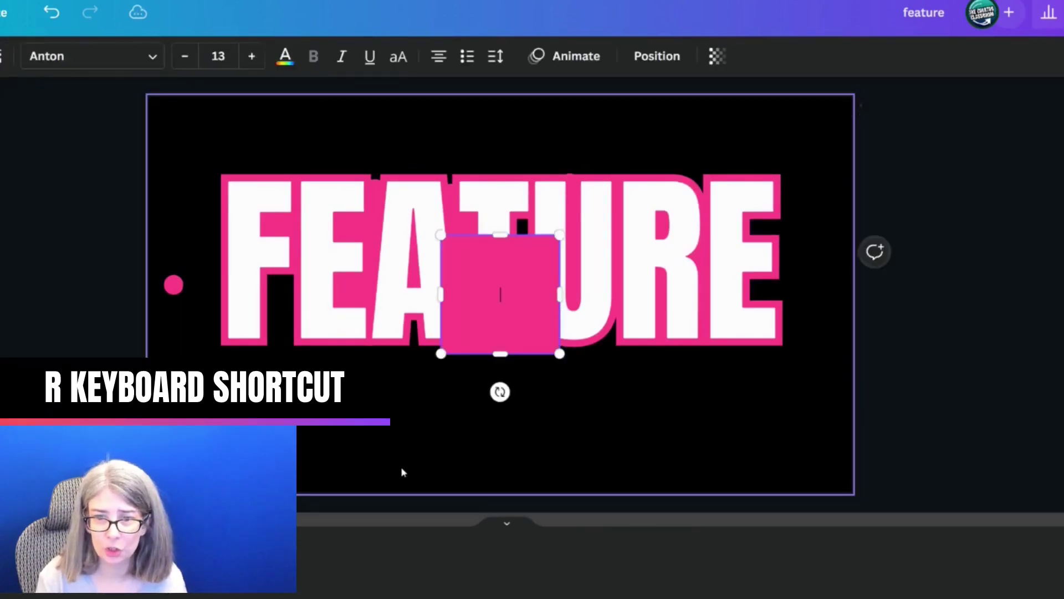
left_click_drag(503, 237, 508, 341)
left_click_drag(515, 390, 516, 383)
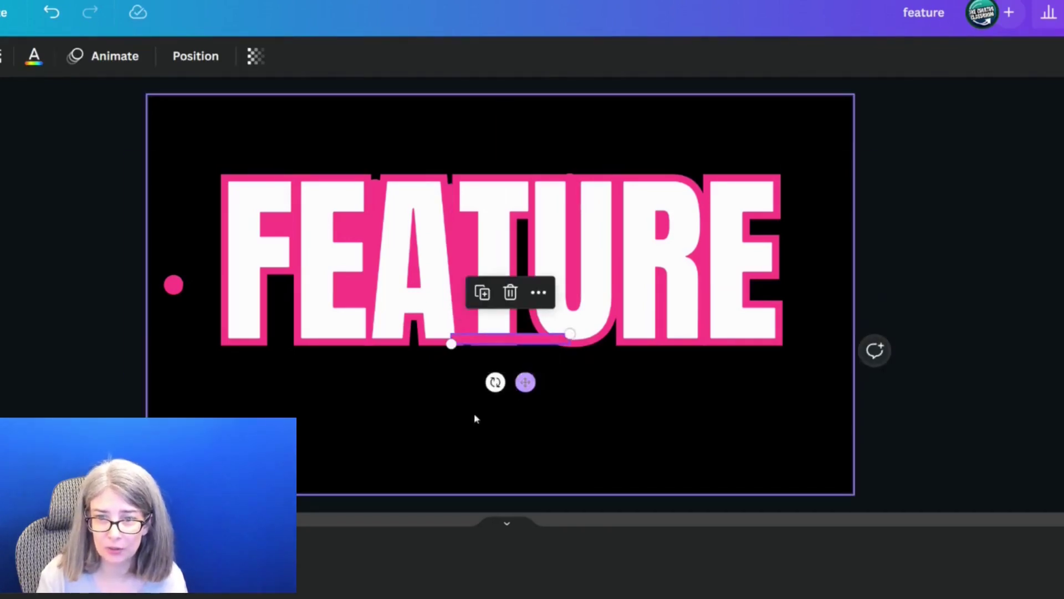
left_click(557, 446)
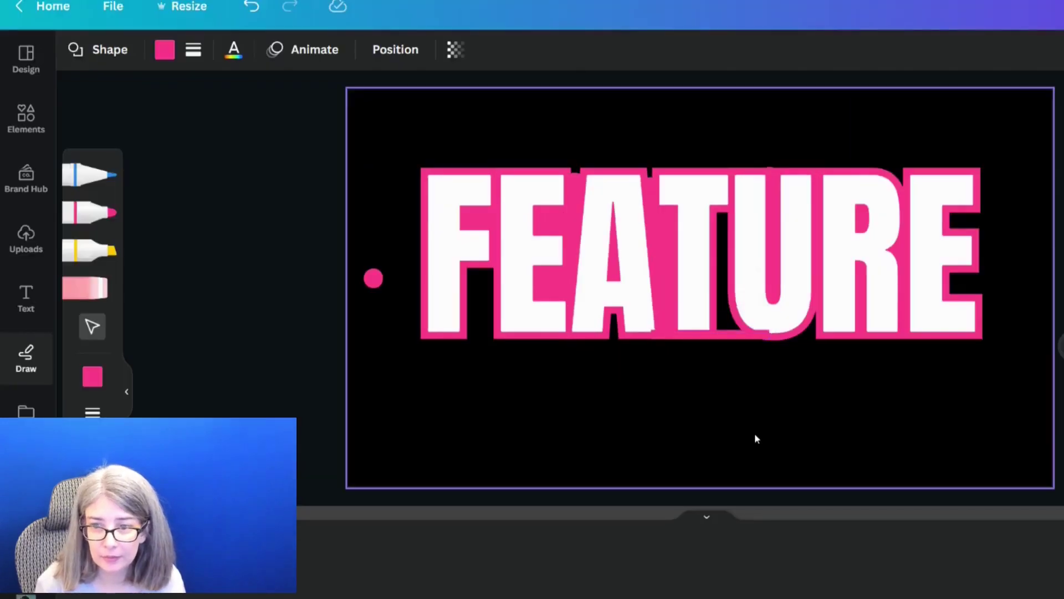
left_click(395, 49)
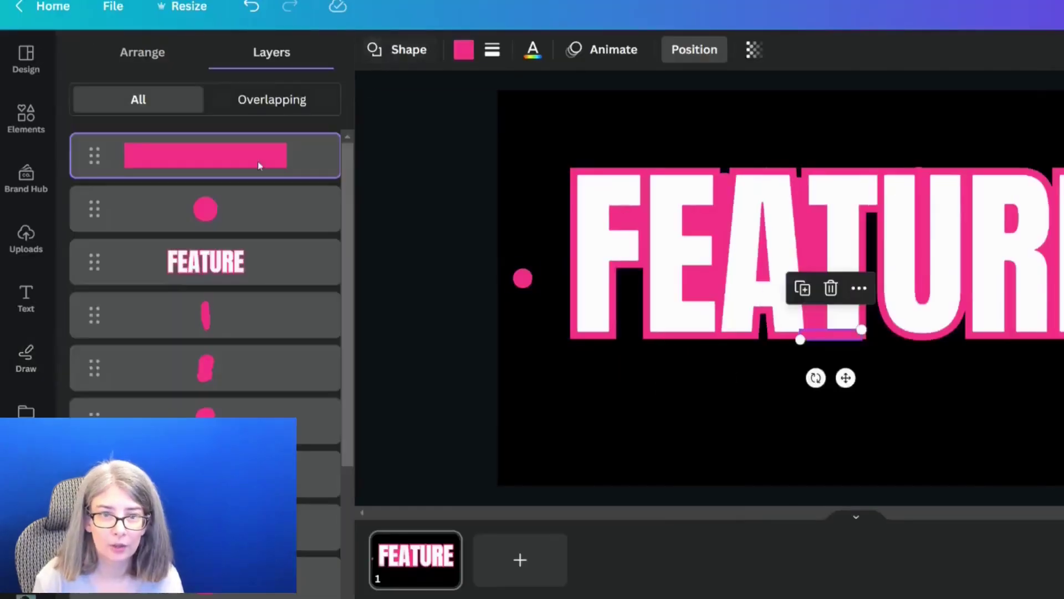
Raise FEATURE above the pink pieces and move the pink bar onto the top of the A
left_click(214, 260)
left_click_drag(213, 261, 233, 235)
left_click(539, 396)
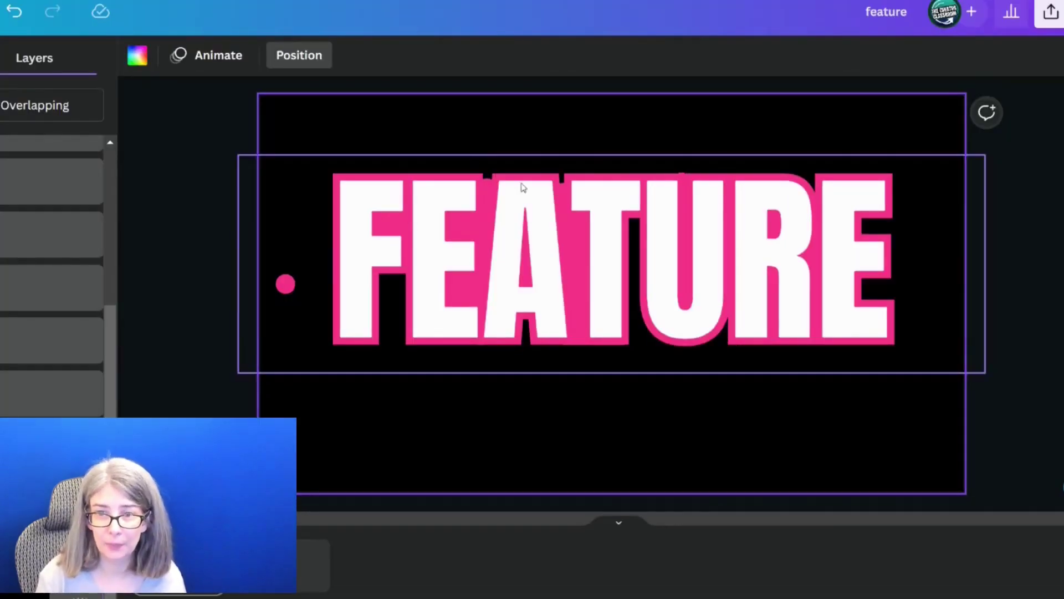
scroll(11, 305, "up", 2)
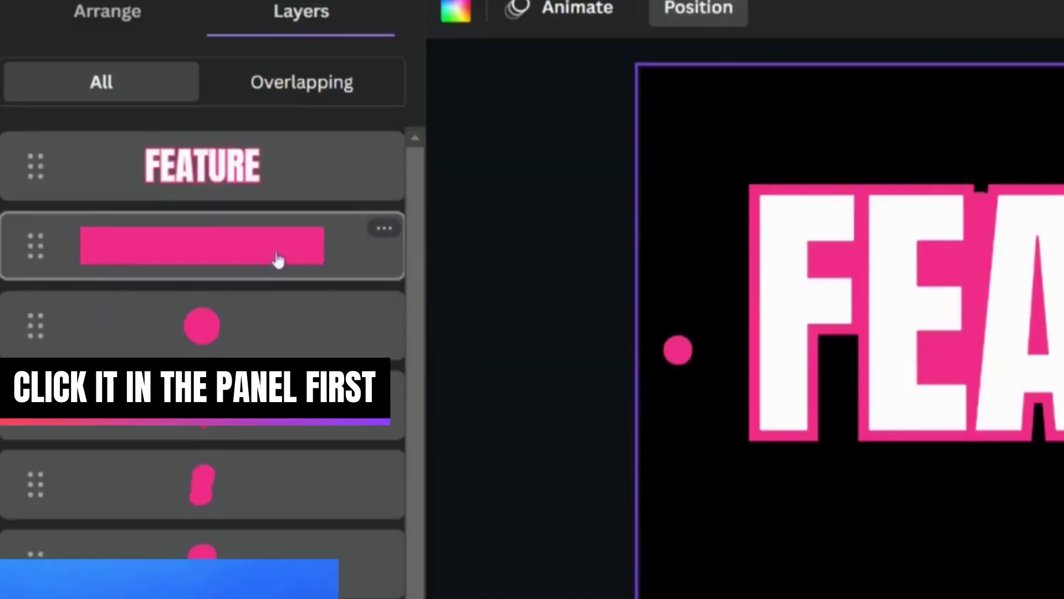
left_click(270, 256)
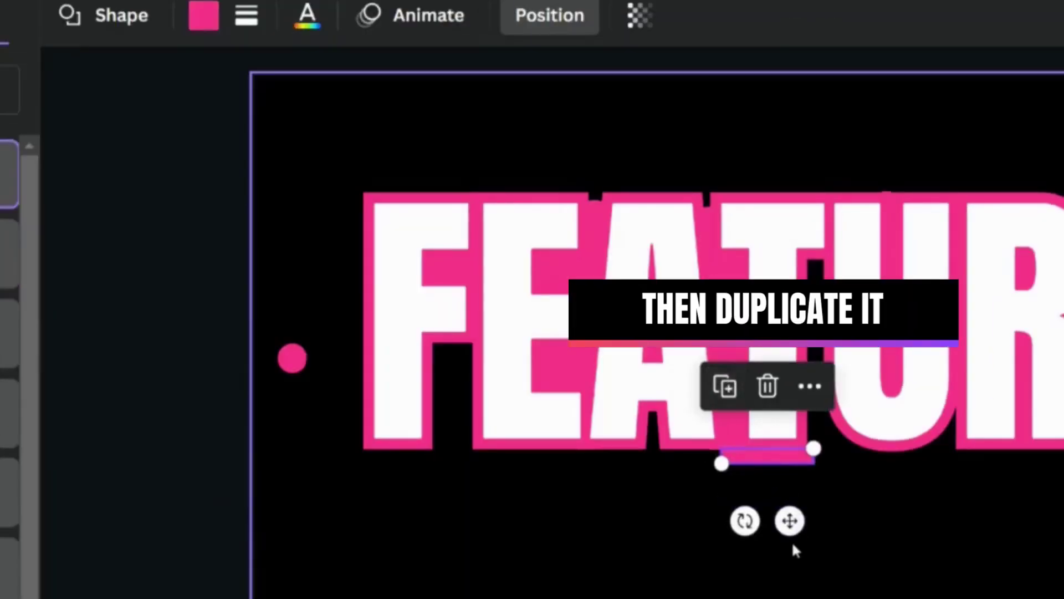
left_click_drag(790, 521, 675, 261)
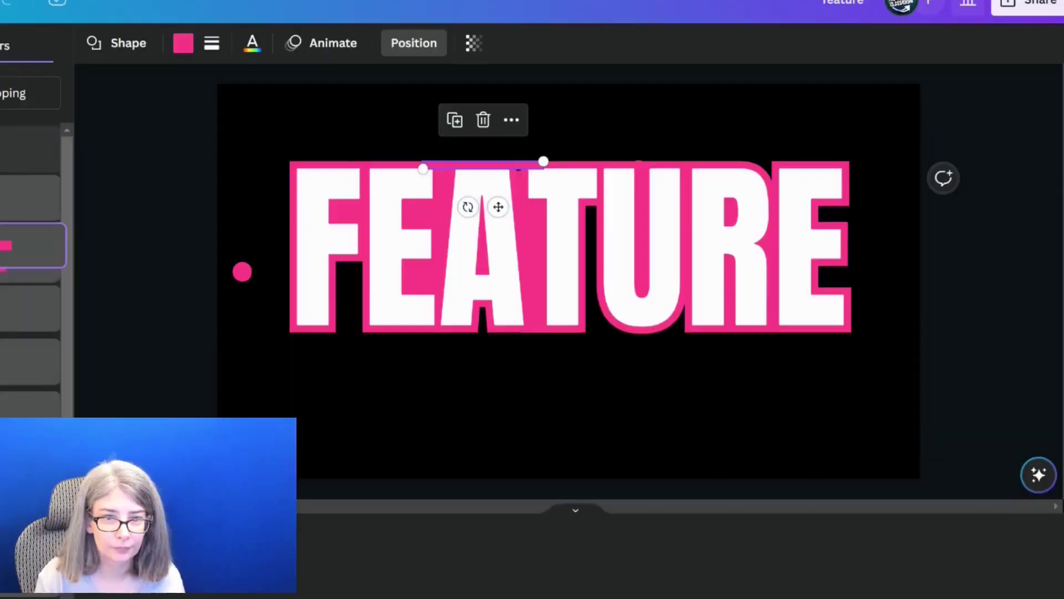
Move the stray pink dot into the notch between FEATURE's A and T
left_click(31, 149)
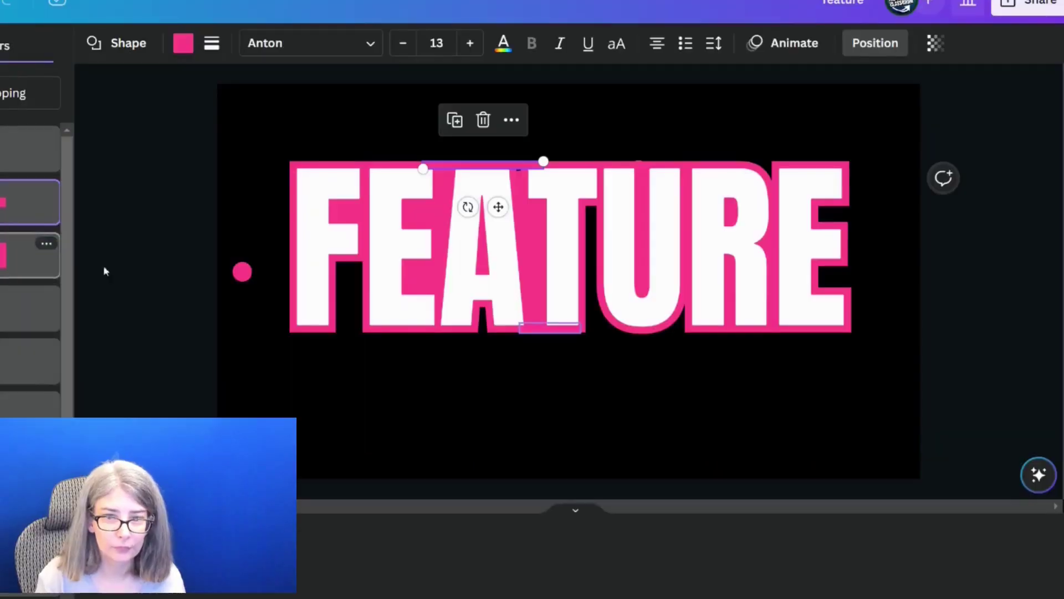
left_click(299, 485)
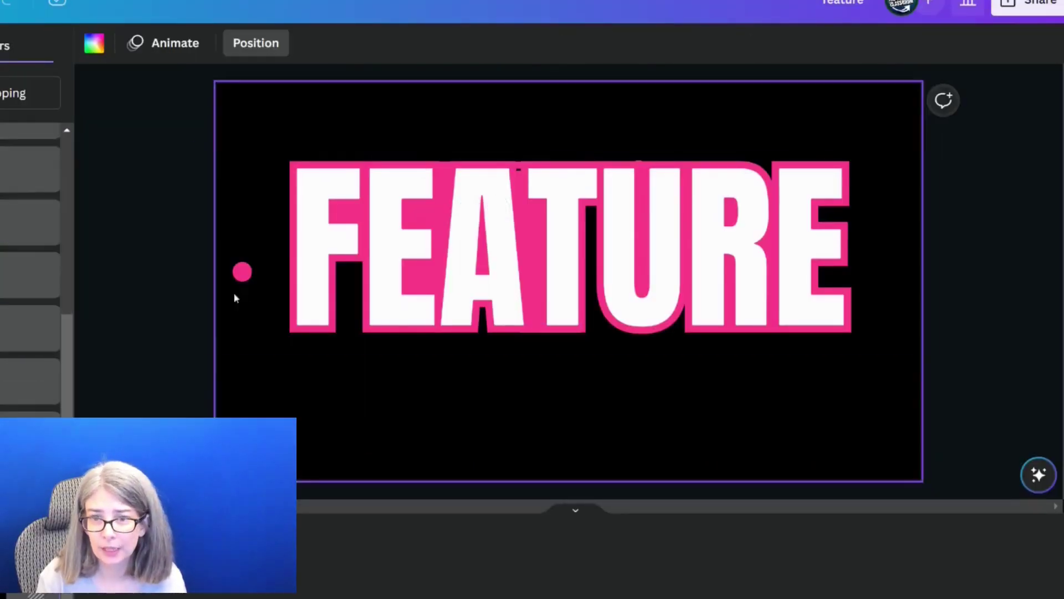
left_click(244, 275)
left_click(17, 321)
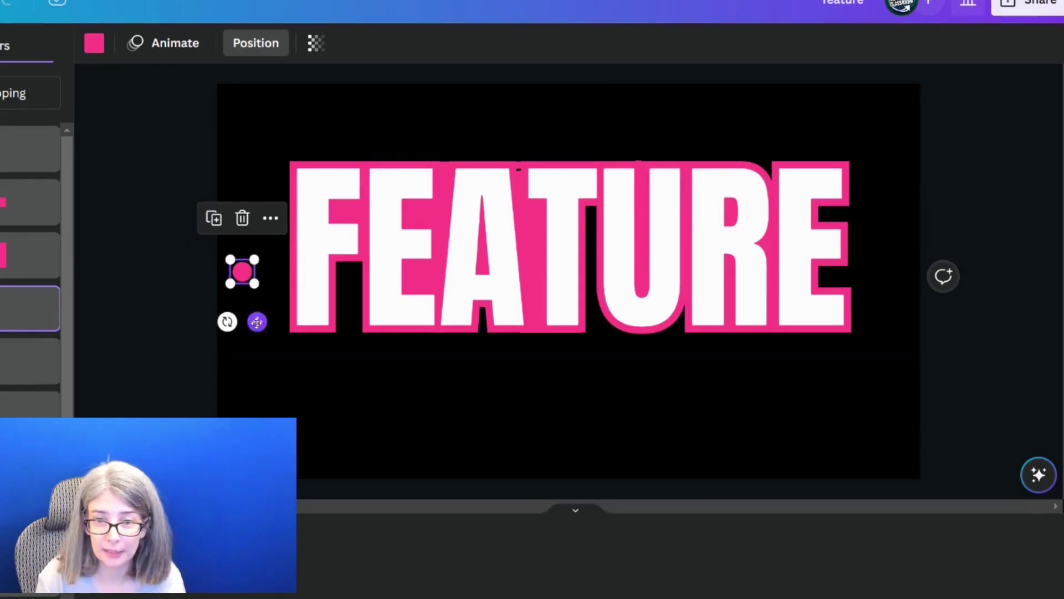
mouse_move(257, 322)
left_mouse_down()
mouse_move(377, 299)
mouse_move(529, 241)
mouse_move(535, 222)
left_mouse_up()
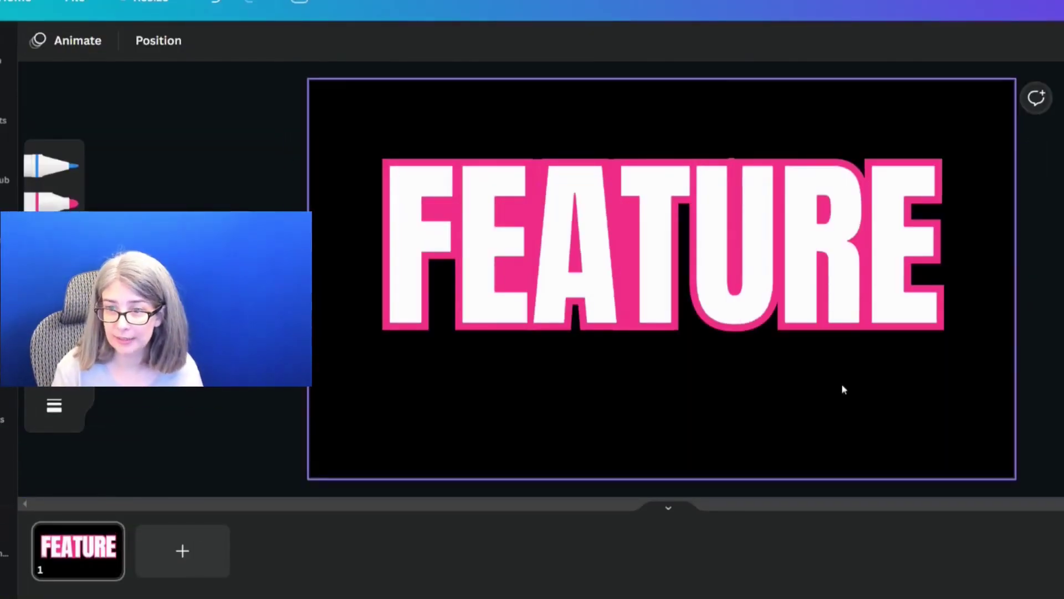
Select FEATURE with all its pink fill pieces and scale the lettering down together
left_click_drag(244, 138, 1056, 360)
left_click_drag(1036, 140, 726, 244)
left_click(251, 191)
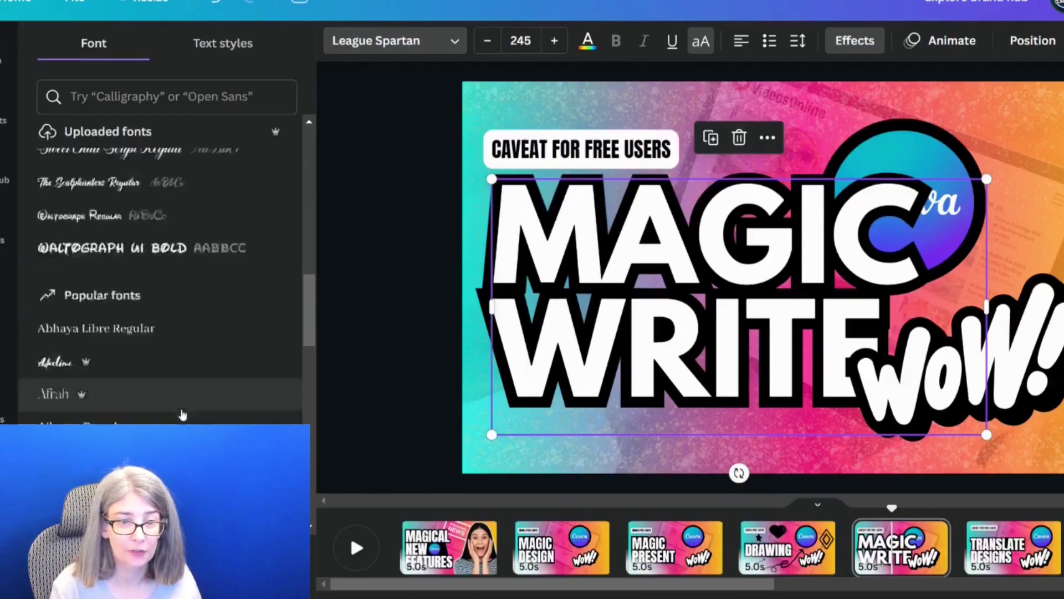
Try Anton on the MAGIC WRITE heading, then set it to Braggadocio
left_click(107, 251)
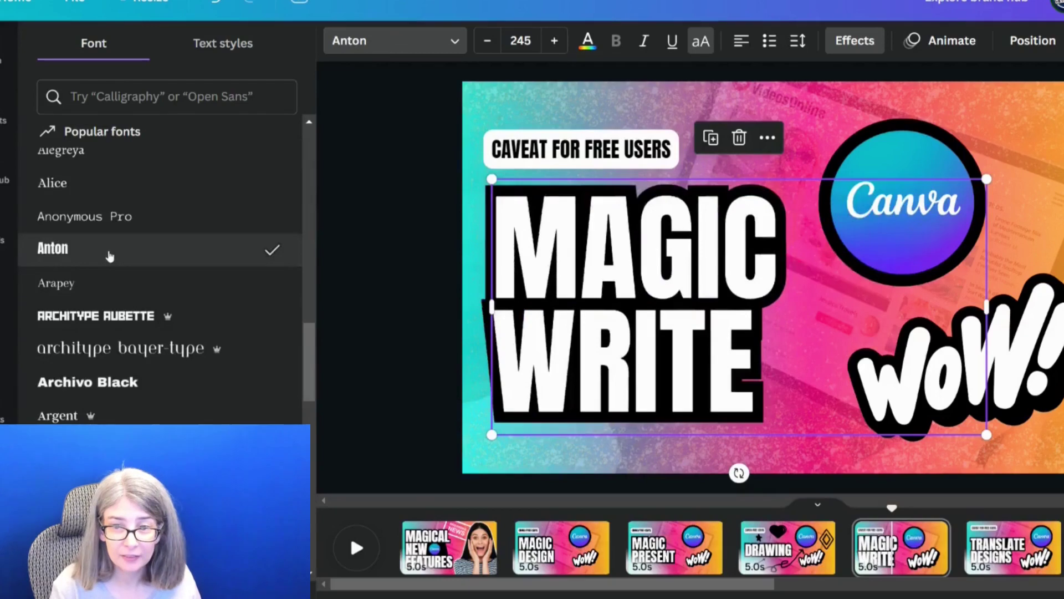
scroll(128, 233, "down", 5)
left_click(147, 209)
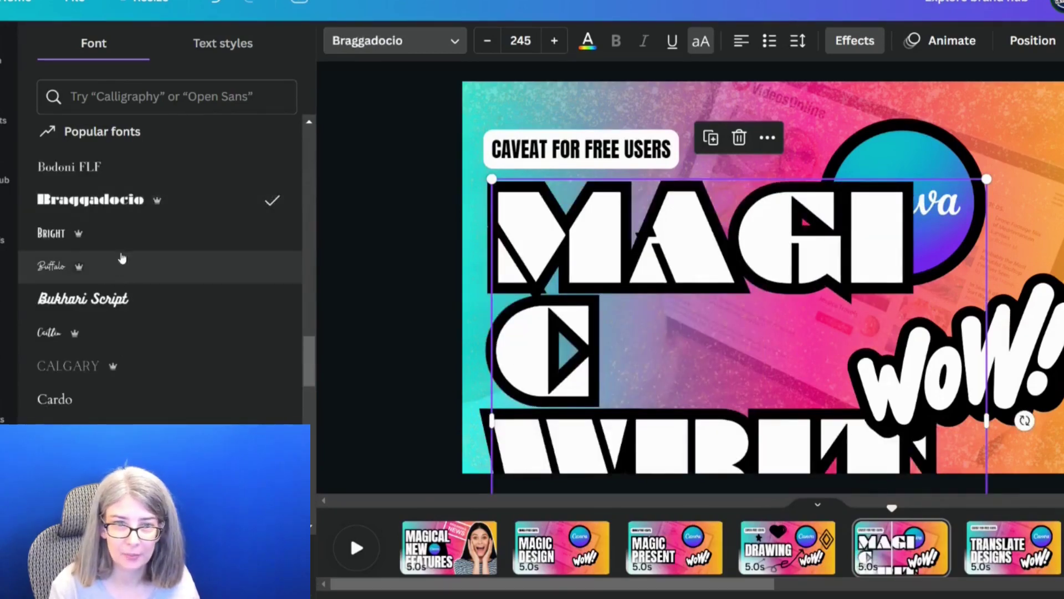